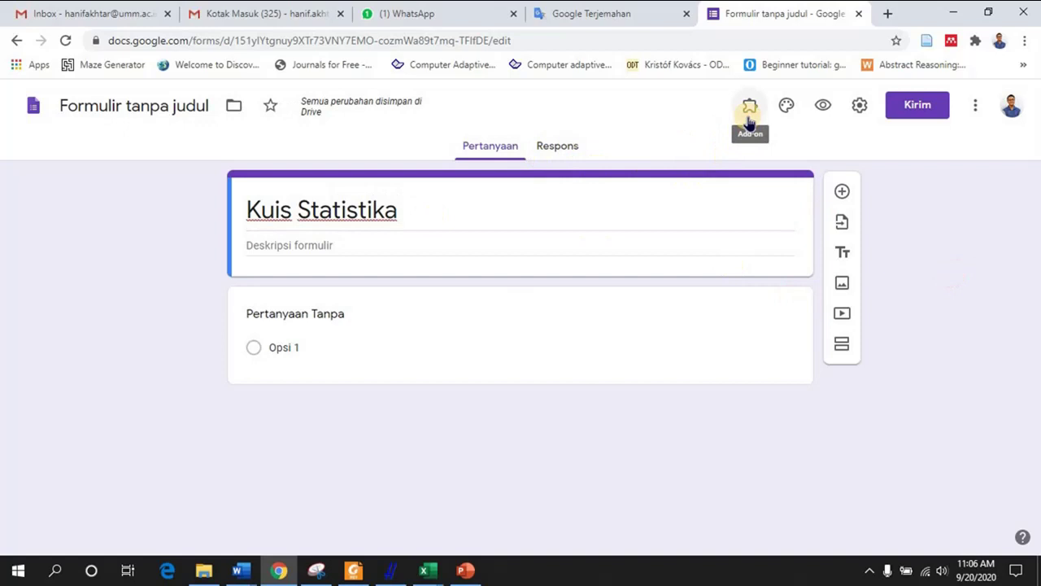
left_click(749, 114)
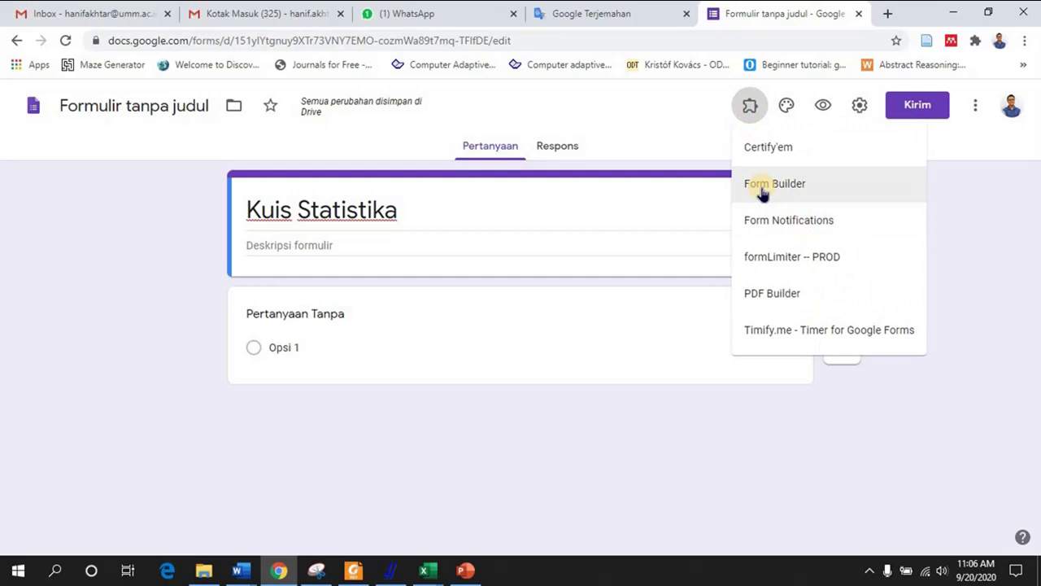
left_click(969, 200)
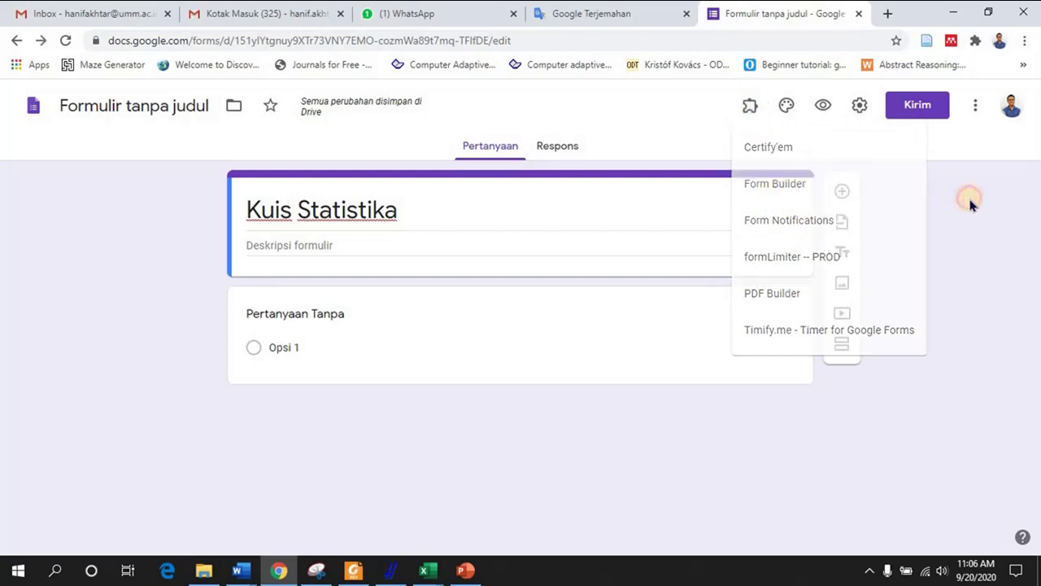
Search the add-on marketplace for "form builder" and open the Form Builder listing by Jivrus Technologies
left_click(976, 107)
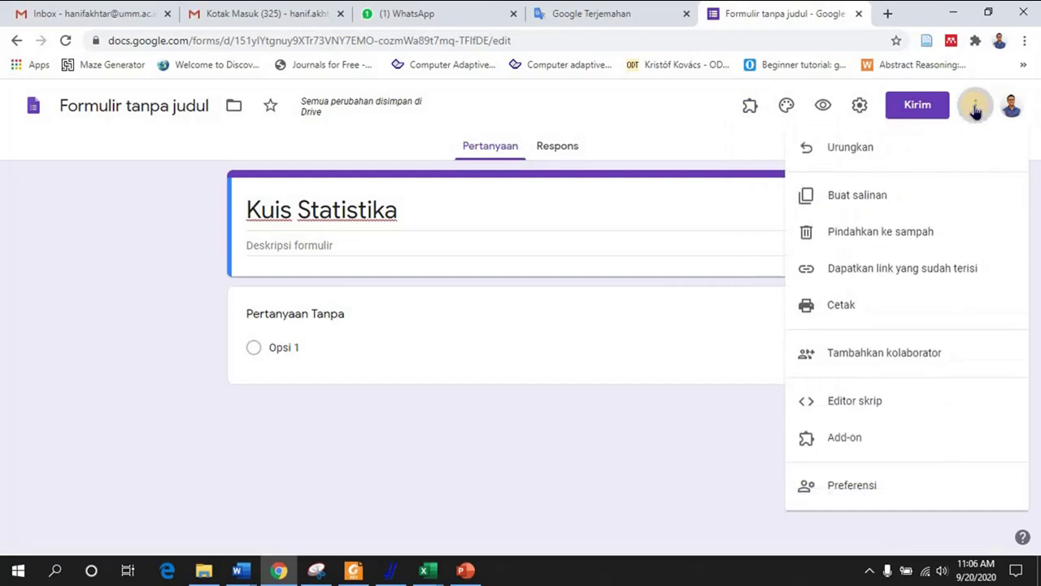
left_click(837, 434)
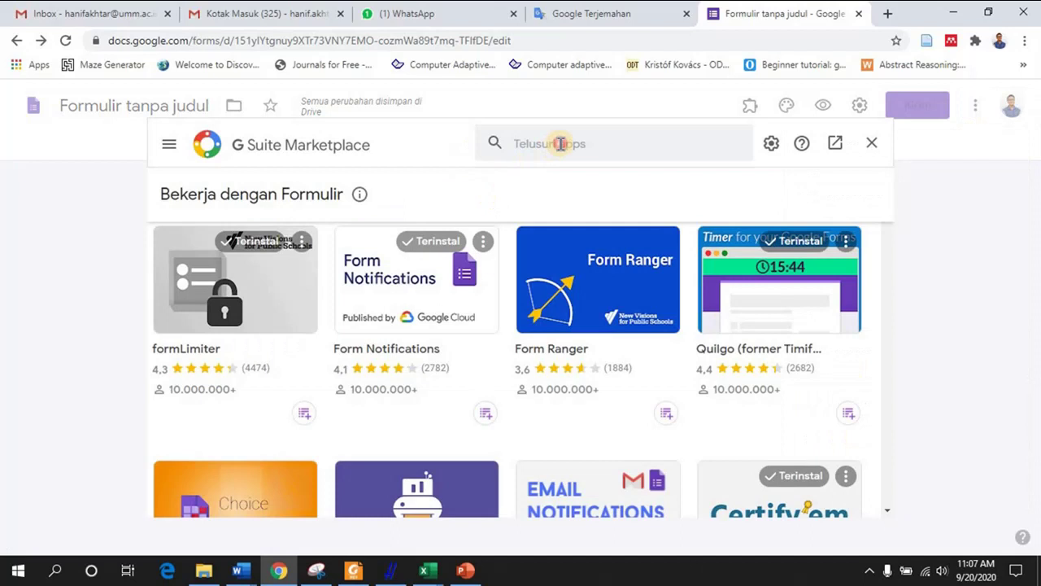
left_click(560, 144)
type("f")
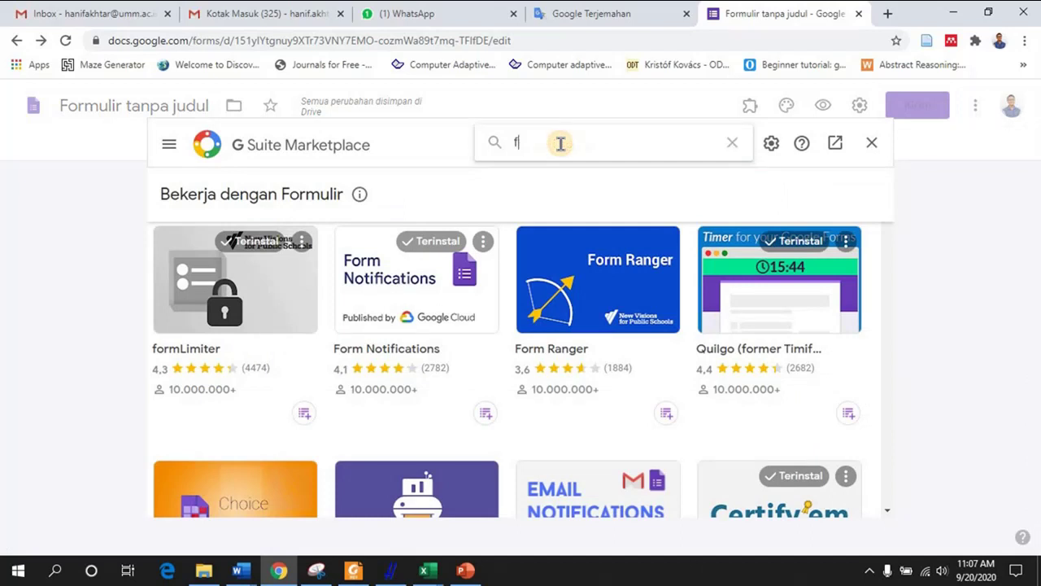
type("orm builder")
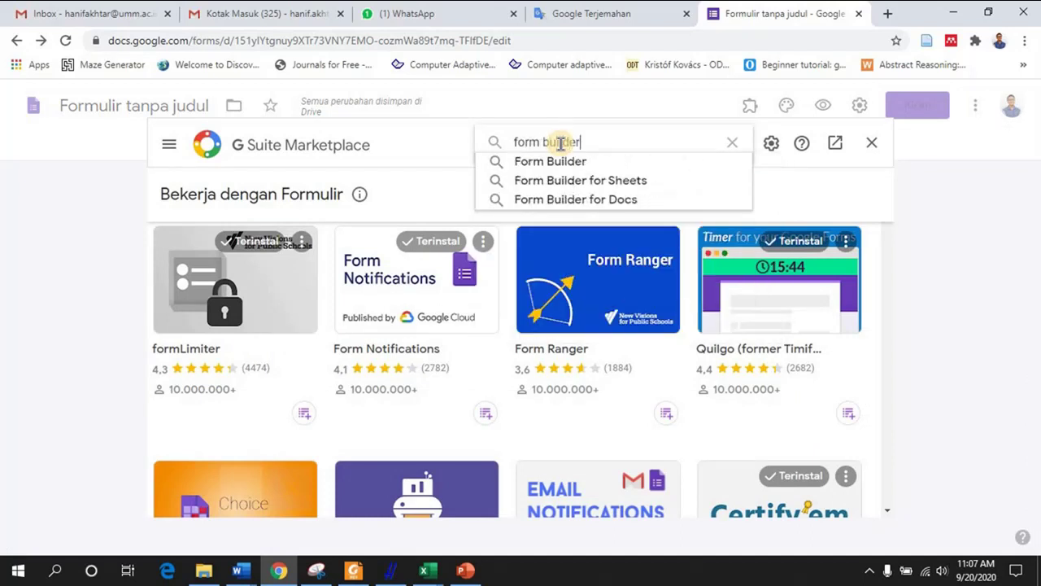
key("Return")
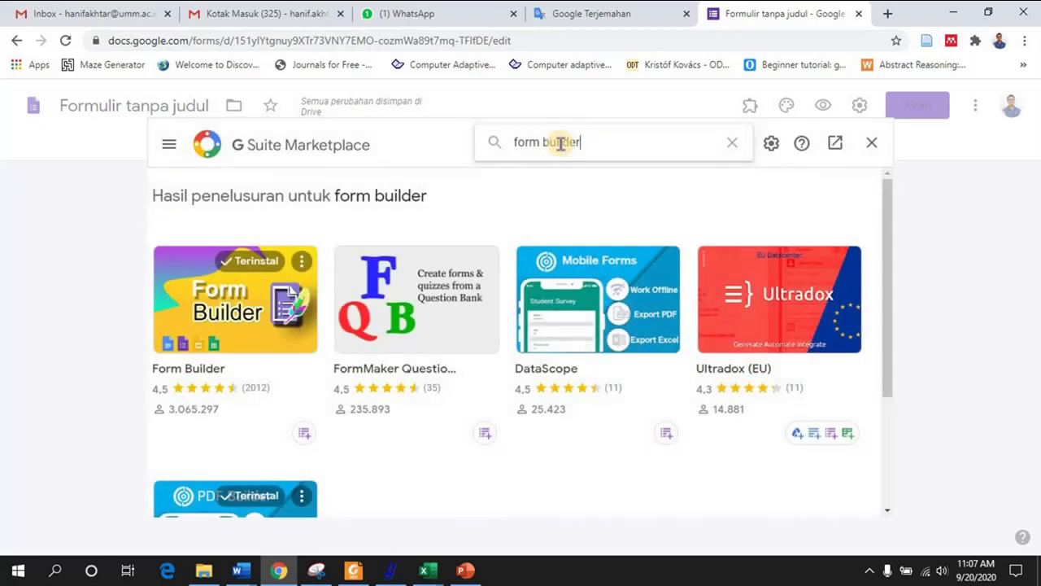
left_click(250, 286)
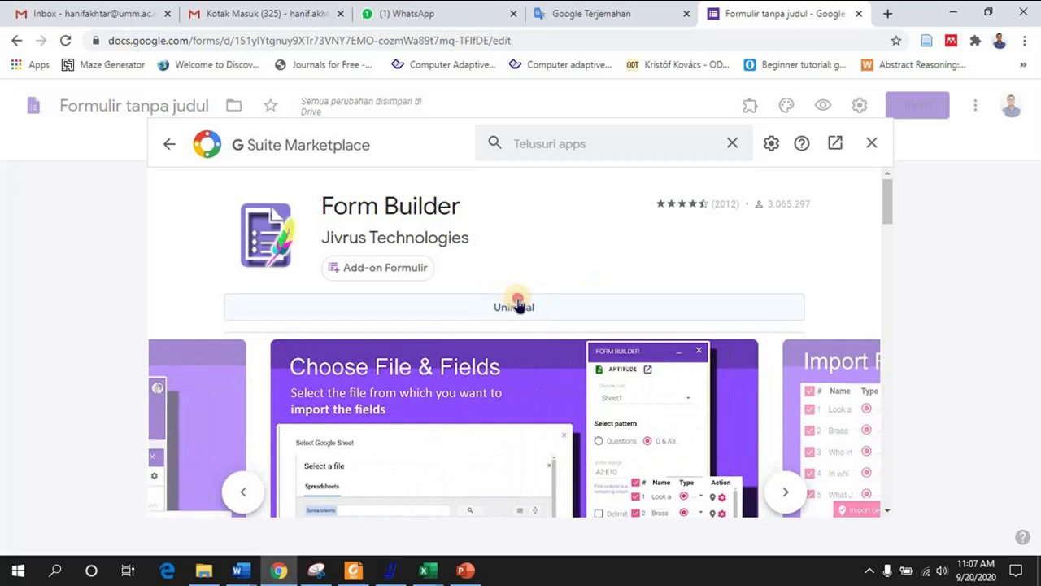
Uninstall the existing Form Builder add-on from its marketplace listing and confirm the removal
left_click(515, 305)
left_click(594, 404)
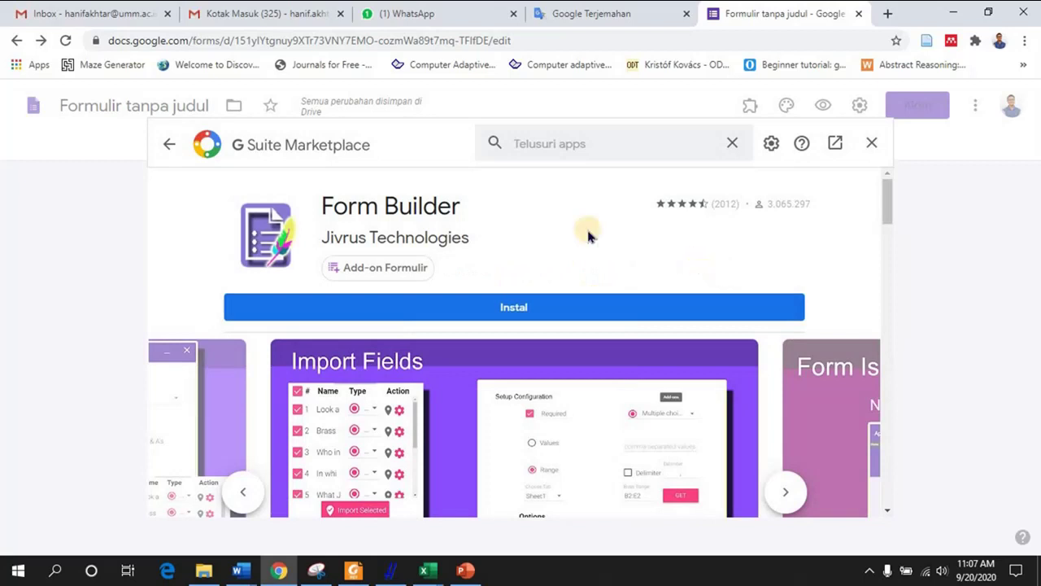
Install the Form Builder add-on, accept its permission request, and close the marketplace
left_click(496, 308)
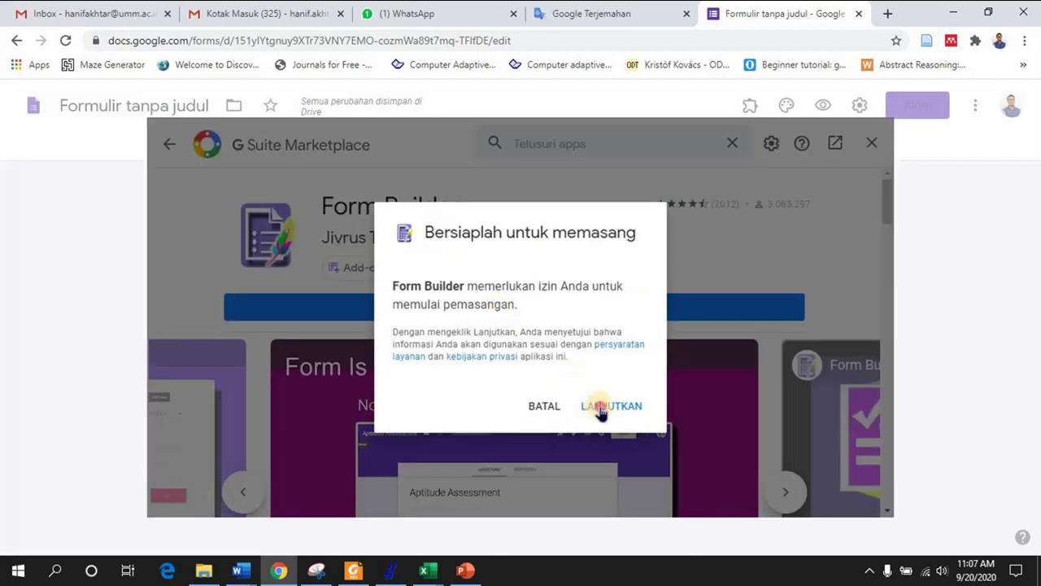
left_click(602, 411)
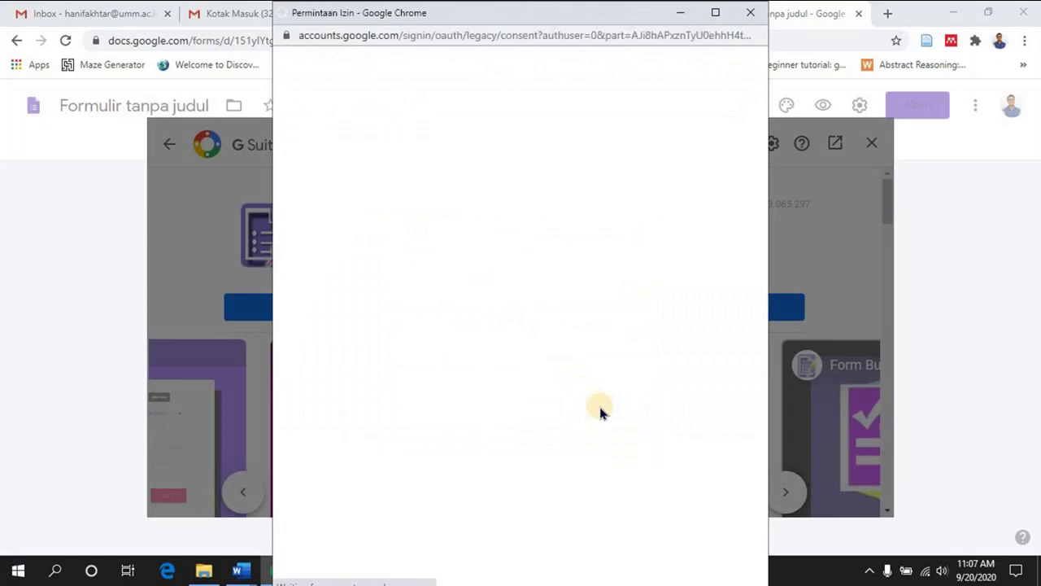
left_click_drag(762, 298, 756, 499)
left_click(633, 533)
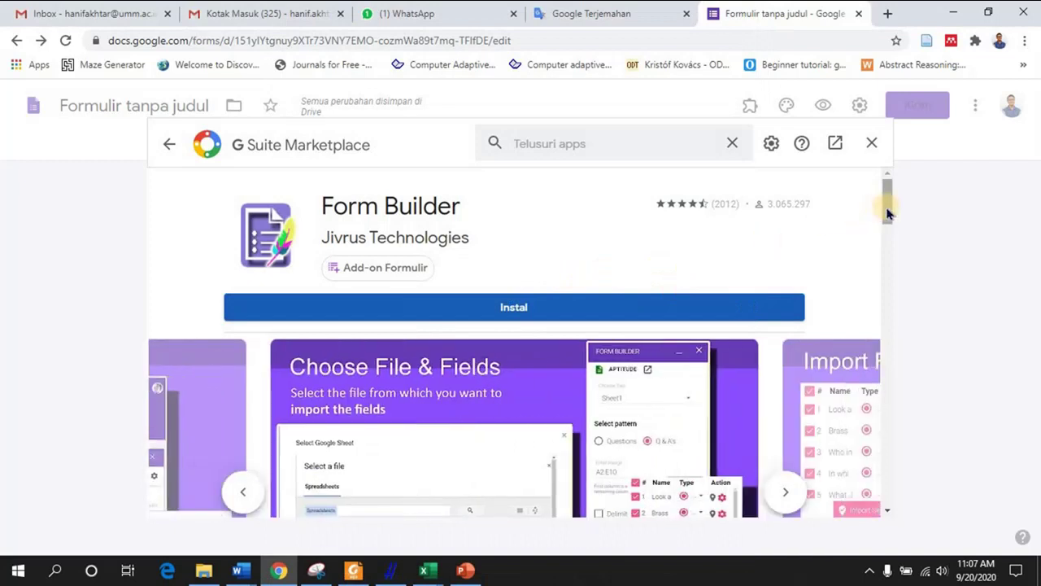
left_click(675, 307)
left_click(599, 404)
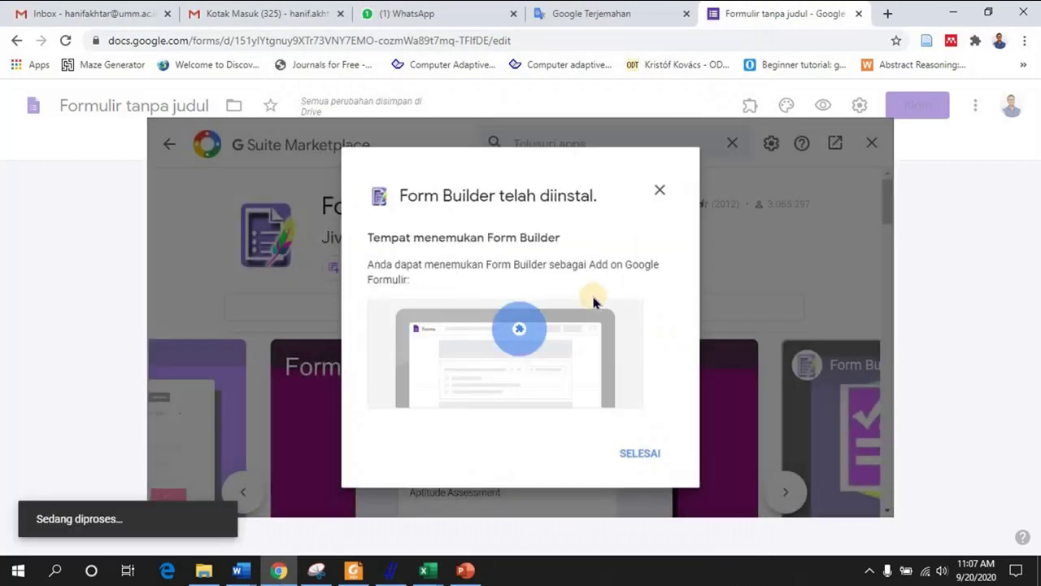
left_click(641, 453)
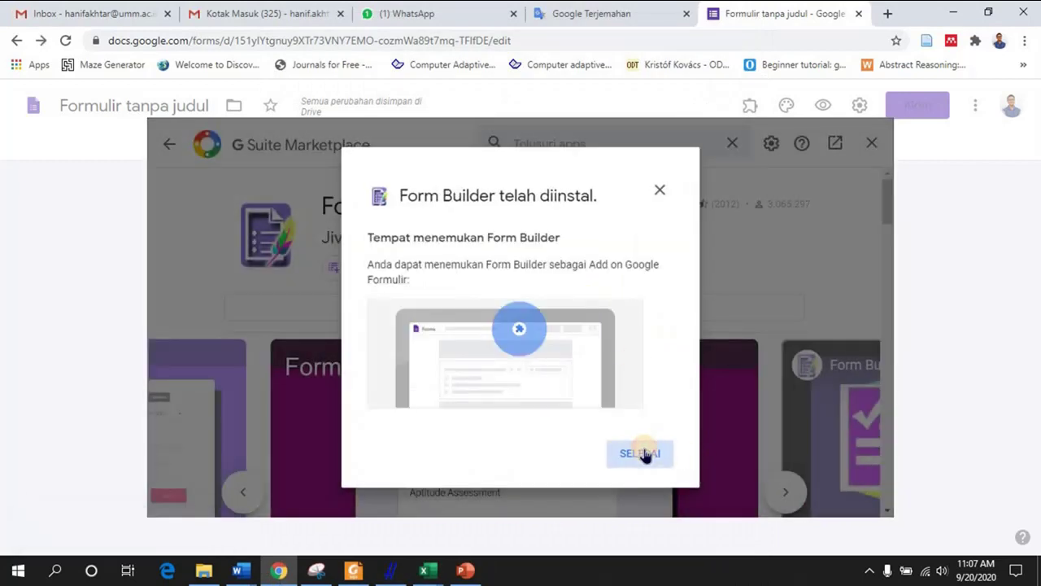
left_click(874, 145)
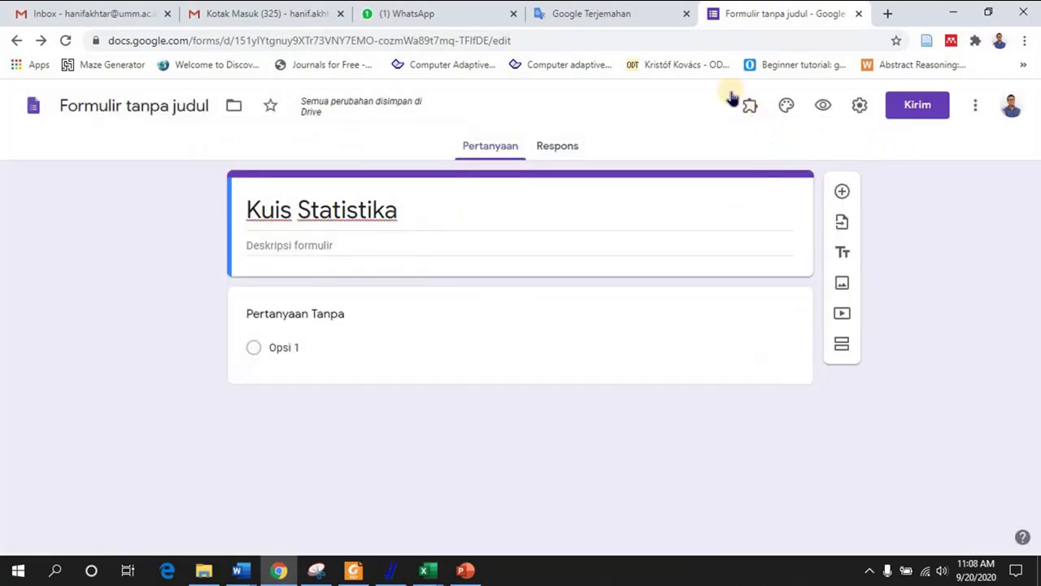
Launch the Form Builder add-on on the Kuis Statistika form to reach its import source choices
left_click(749, 108)
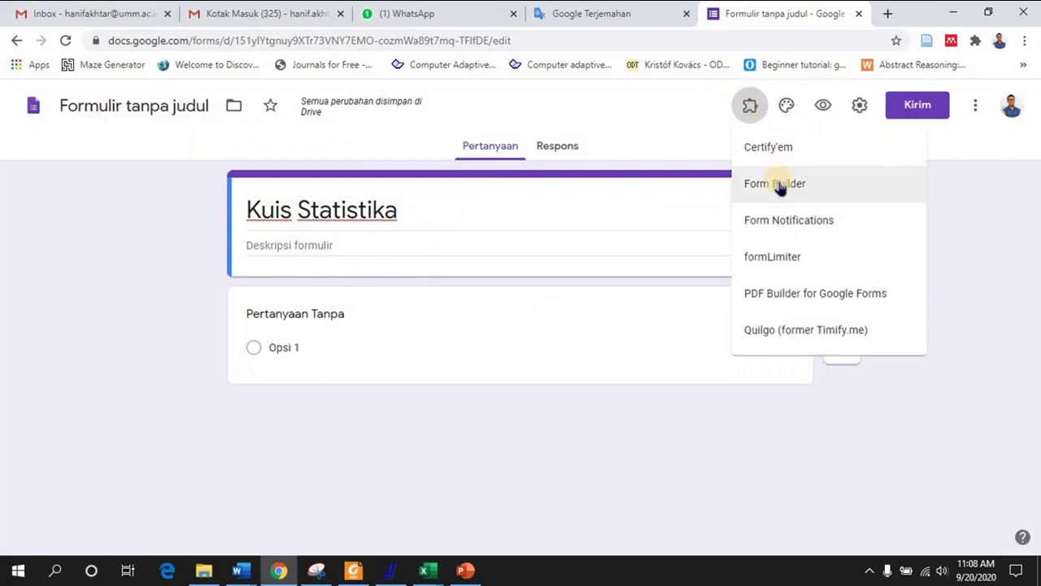
left_click(800, 183)
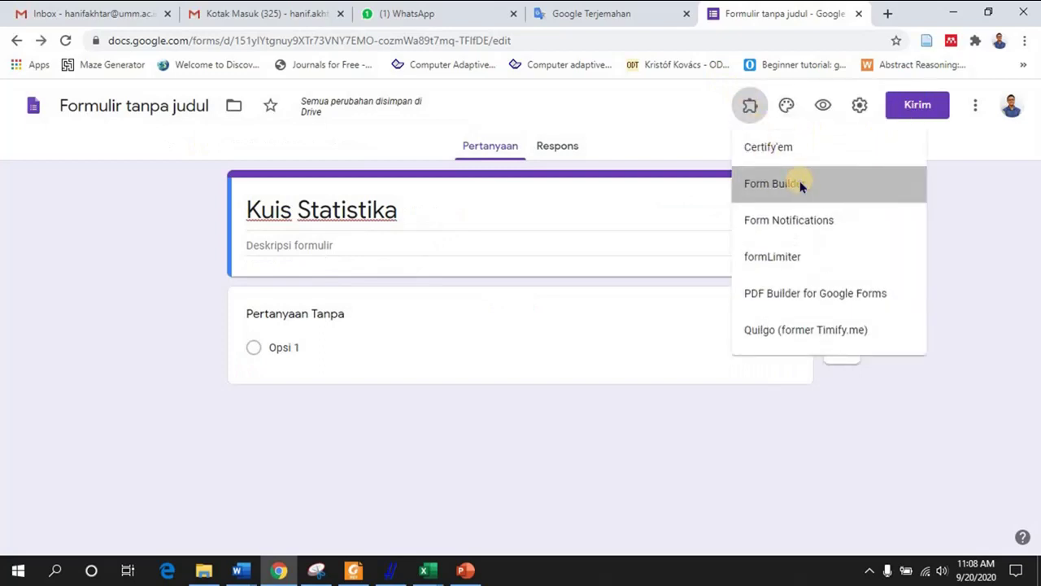
left_click(483, 172)
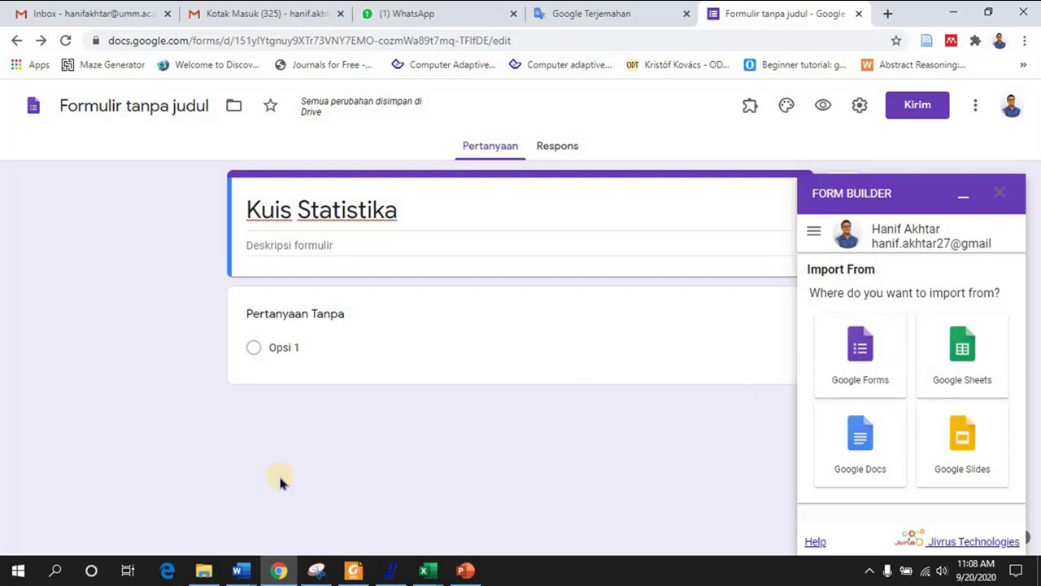
Switch to File Explorer and open the "Kuis statistika" Word document bearing the author's name from the STATISTIKA folder
left_click(203, 570)
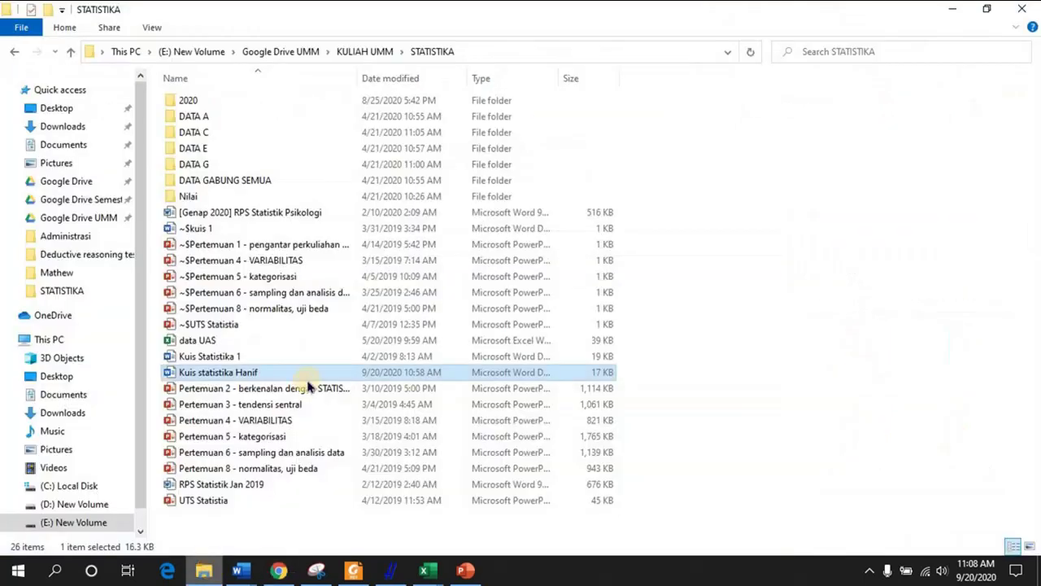
double_click(258, 374)
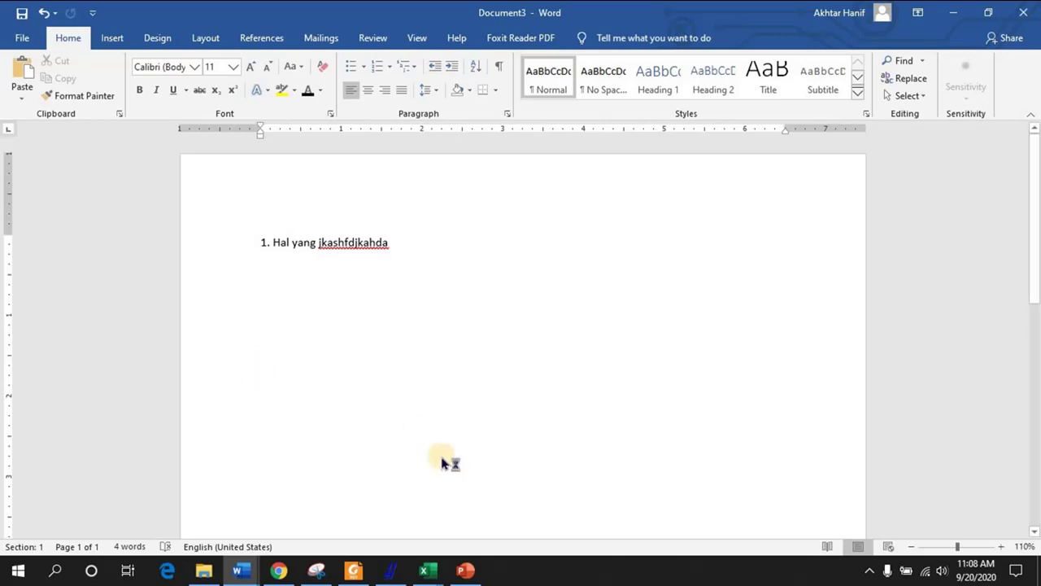
left_click(248, 567)
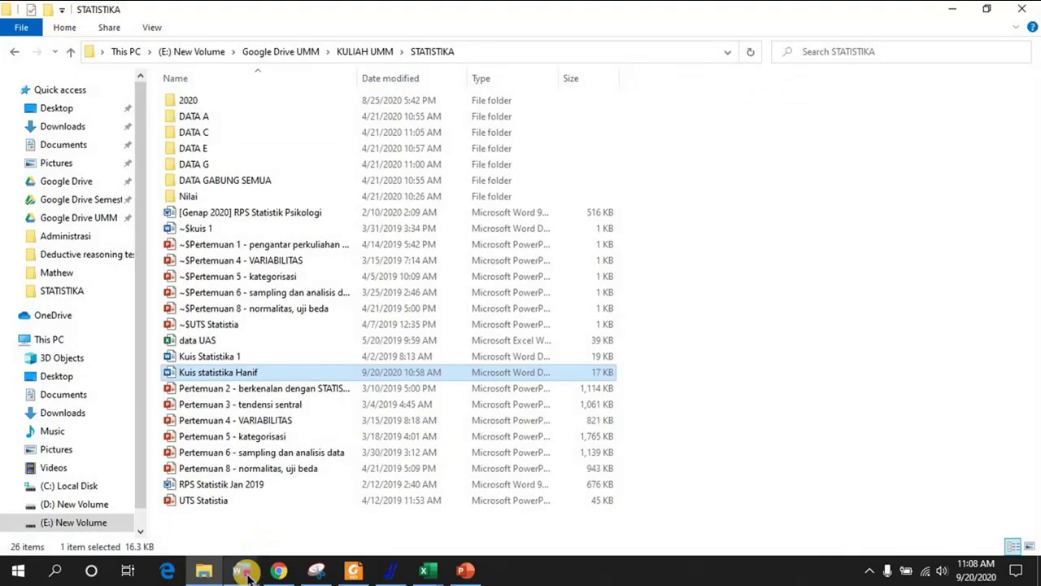
mouse_move(244, 569)
left_click(990, 506)
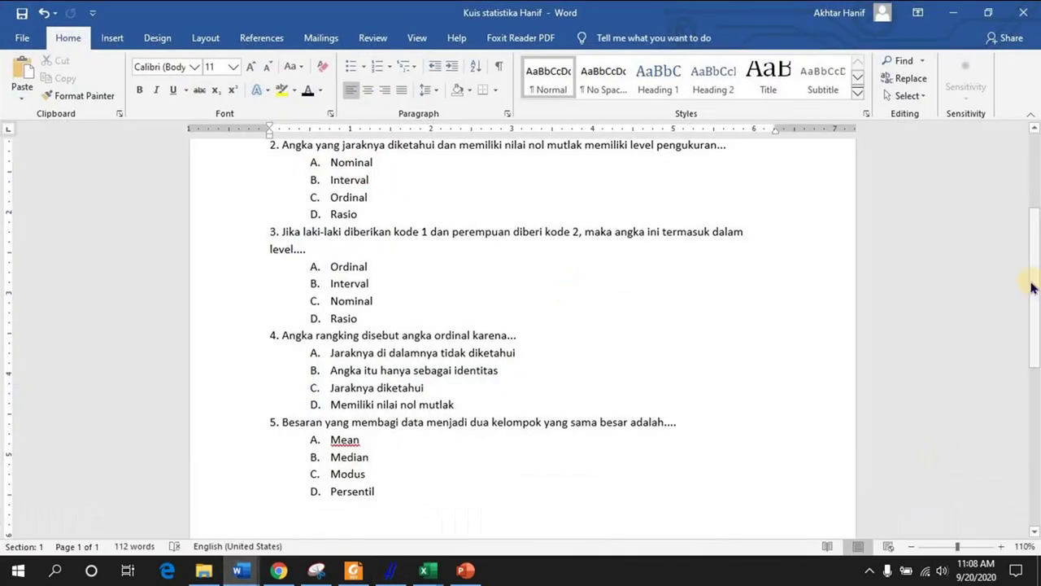
Examine how the question numbers and the A to D answer options are formatted in the quiz document
left_click_drag(1035, 281, 1035, 147)
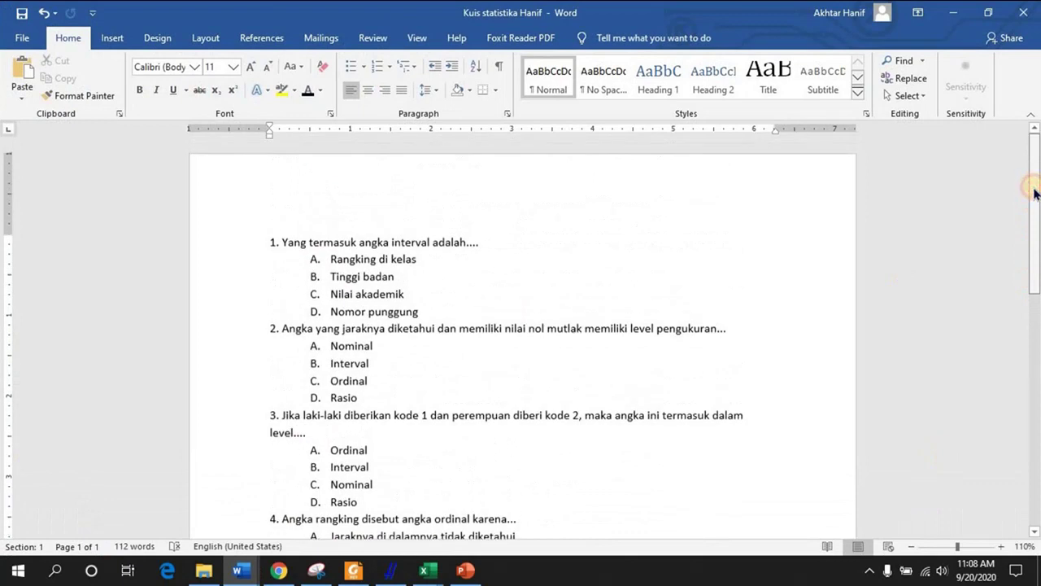
mouse_move(1037, 222)
left_mouse_down()
mouse_move(1034, 292)
mouse_move(1027, 216)
left_mouse_up()
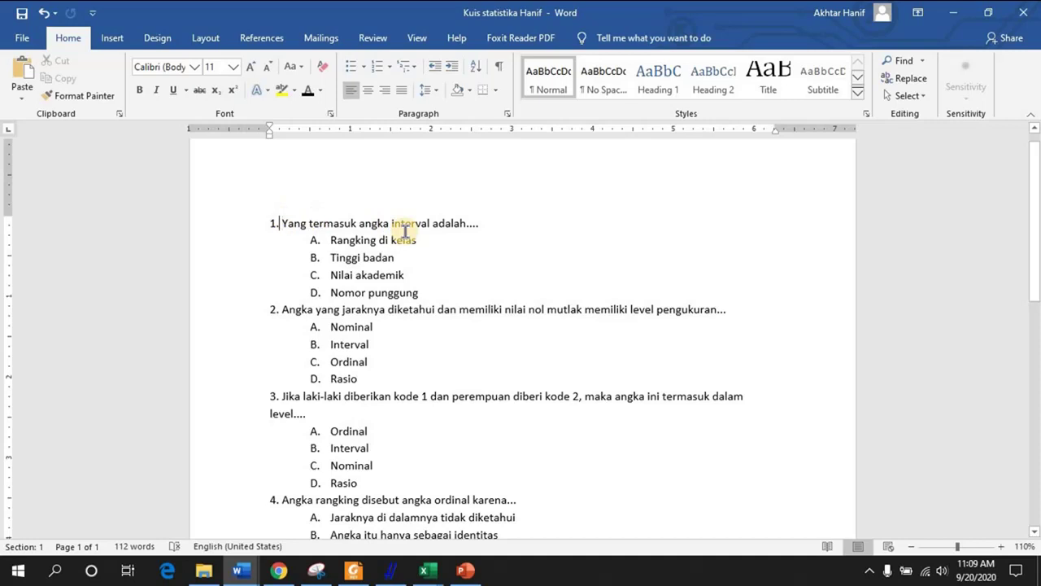
left_click(272, 223)
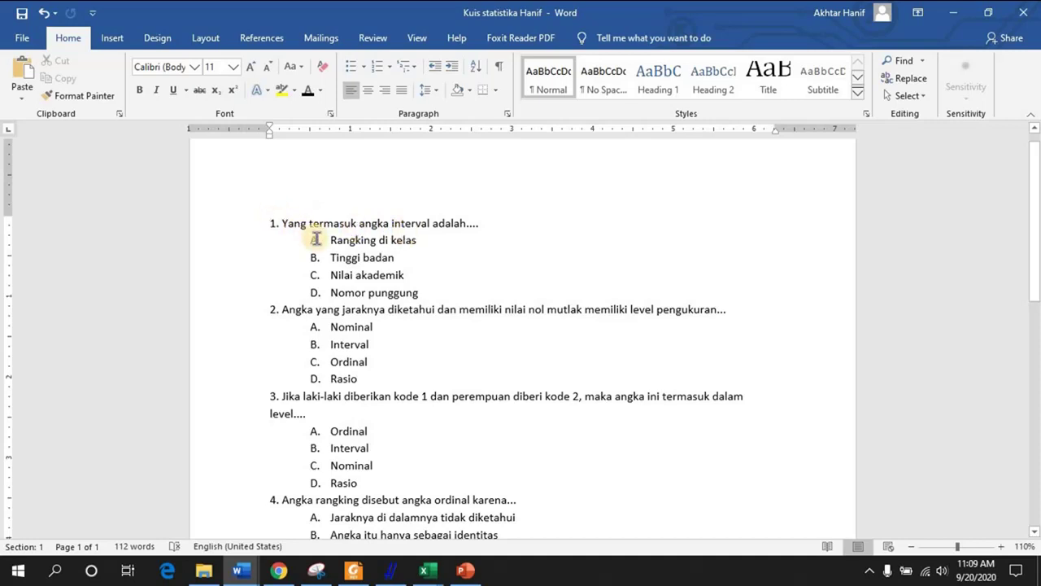
left_click(316, 239)
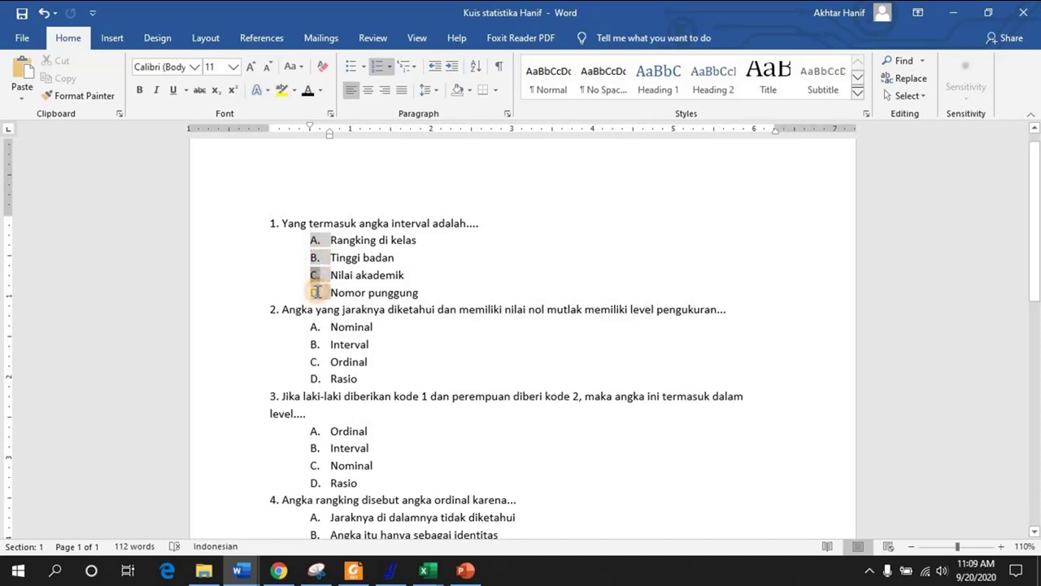
left_click(313, 239)
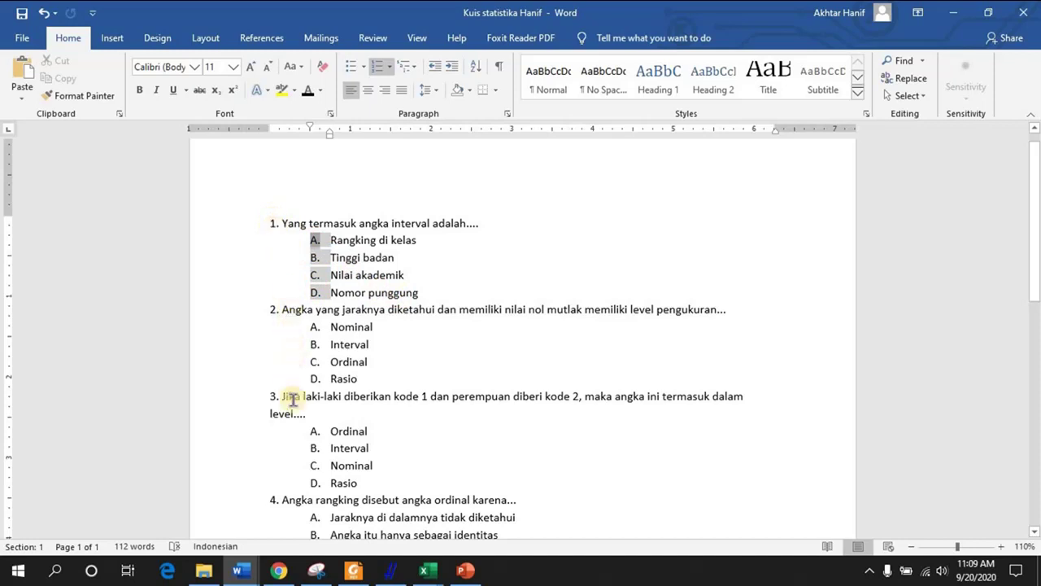
left_click_drag(1038, 298, 1035, 404)
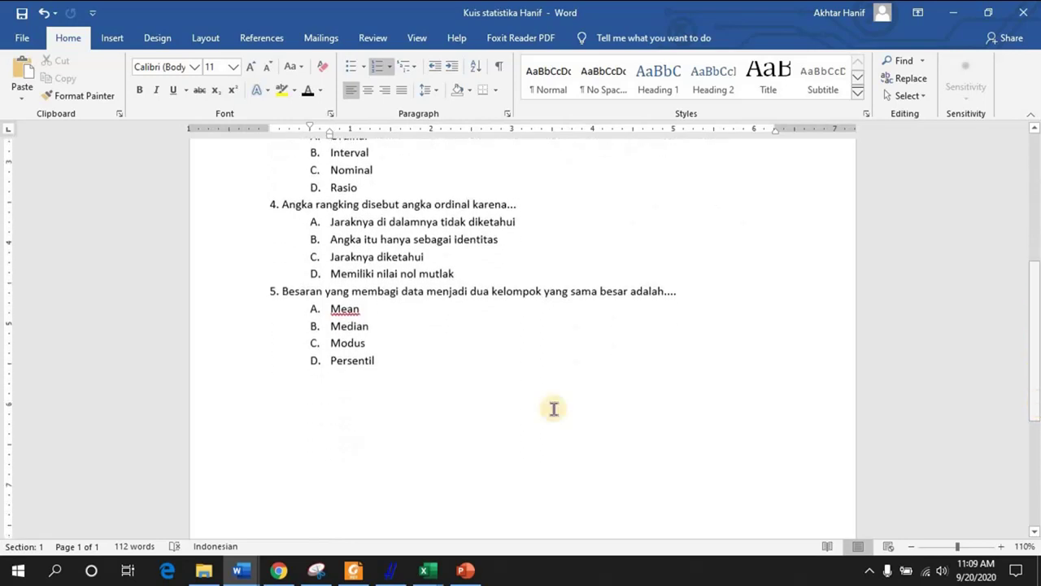
Try adding a sample line numbered "1." below question 5, with Word's automatic numbering undone
left_click(416, 377)
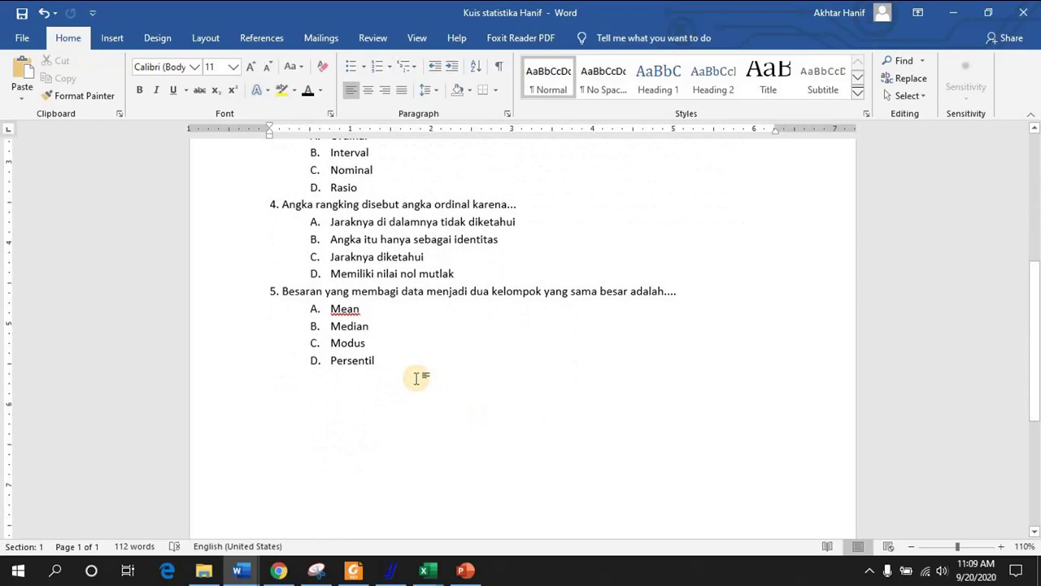
type("6")
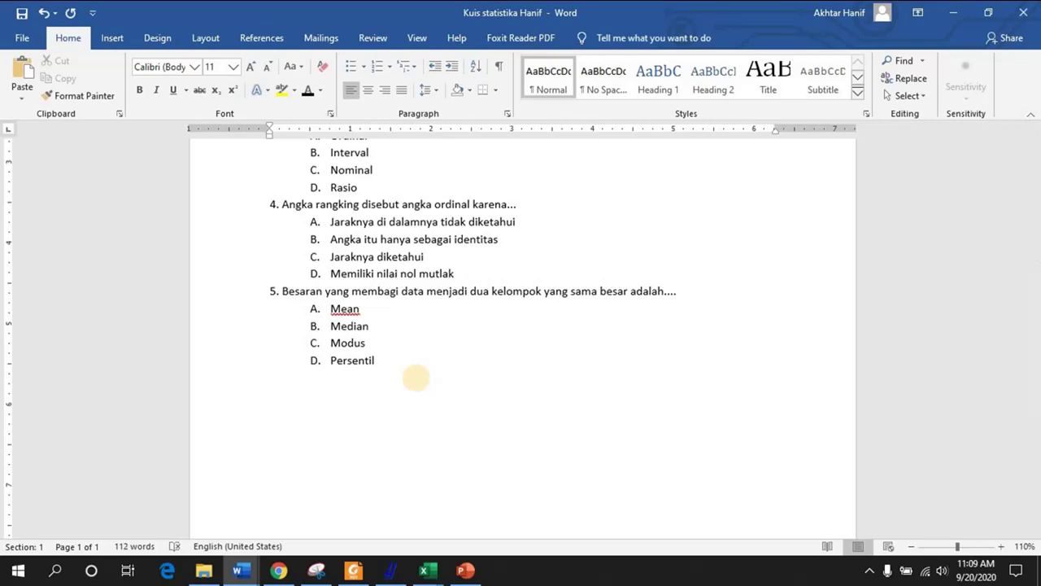
type("1.")
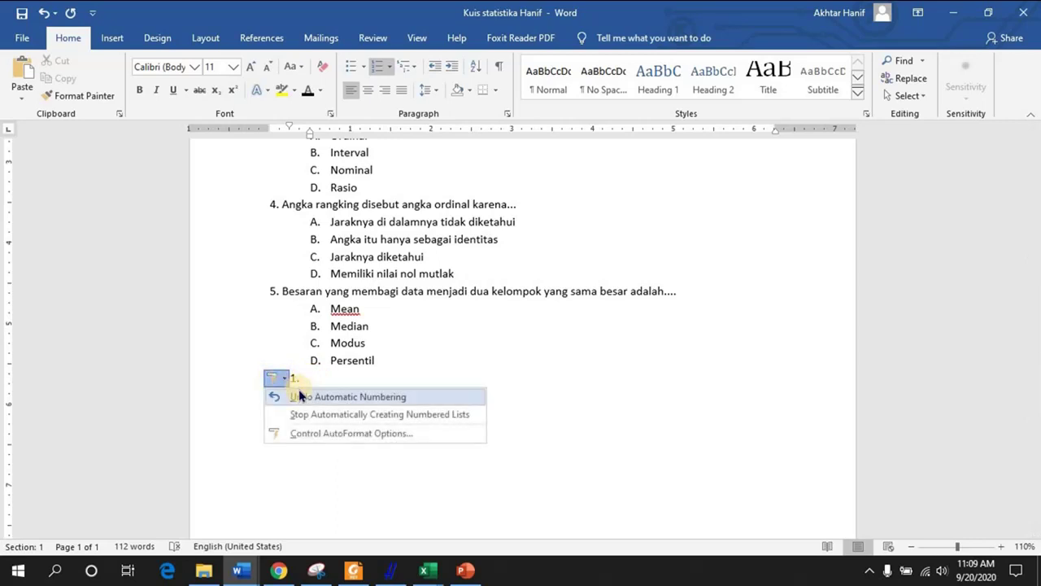
left_click(295, 396)
type("hafk")
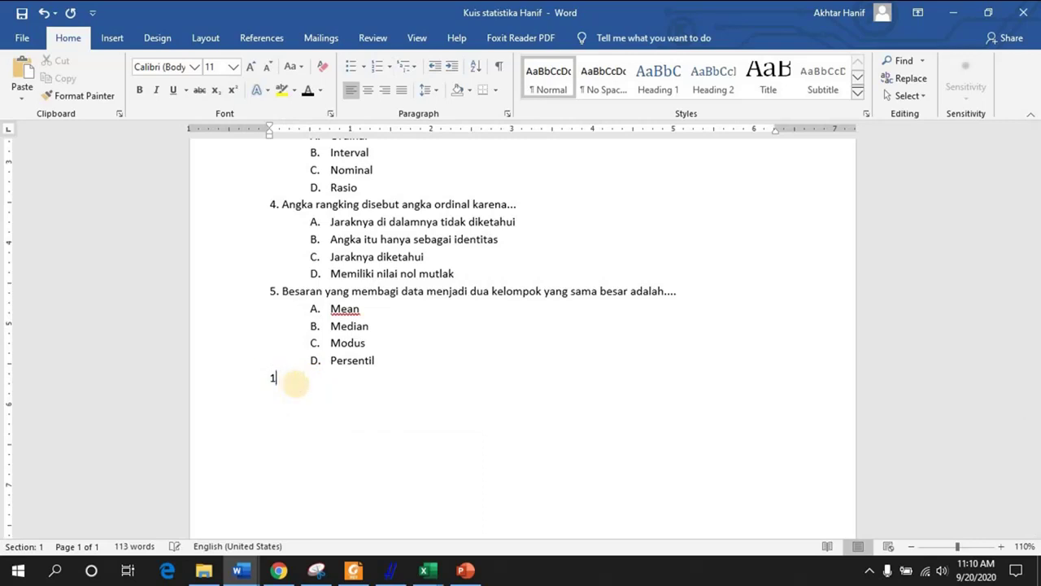
key("BackSpace")
key("BackSpace")
Save the quiz document and minimize Word to return to the STATISTIKA folder
key("Up")
key("Up")
key("Up")
key("Up")
key("Up")
key("Up")
key("Up")
key("Up")
key("Up")
key("Up")
key("Up")
key("Up")
key("Up")
key("Up")
key("Up")
key("Up")
key("Up")
key("Up")
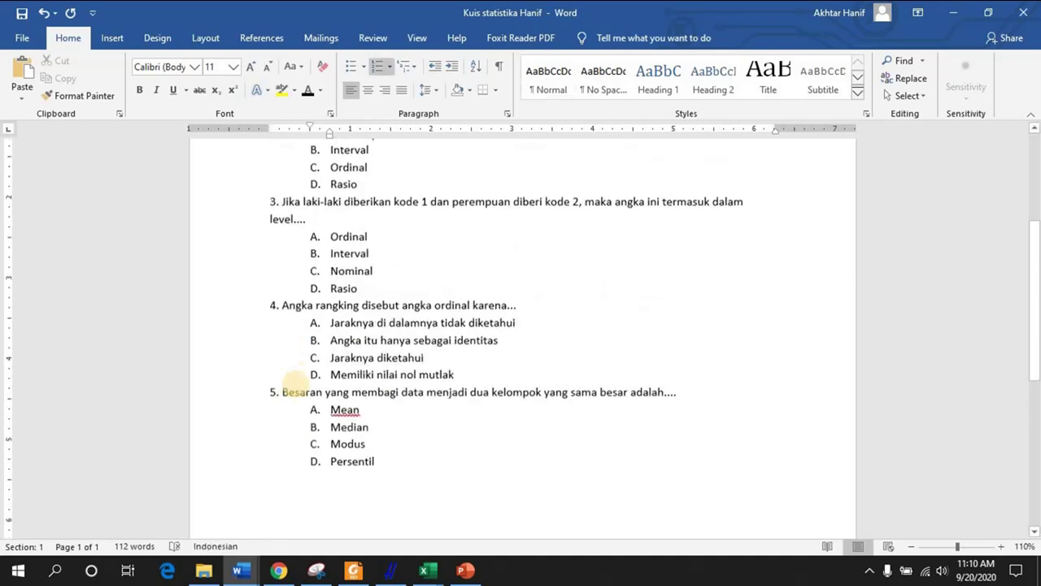
left_click(22, 13)
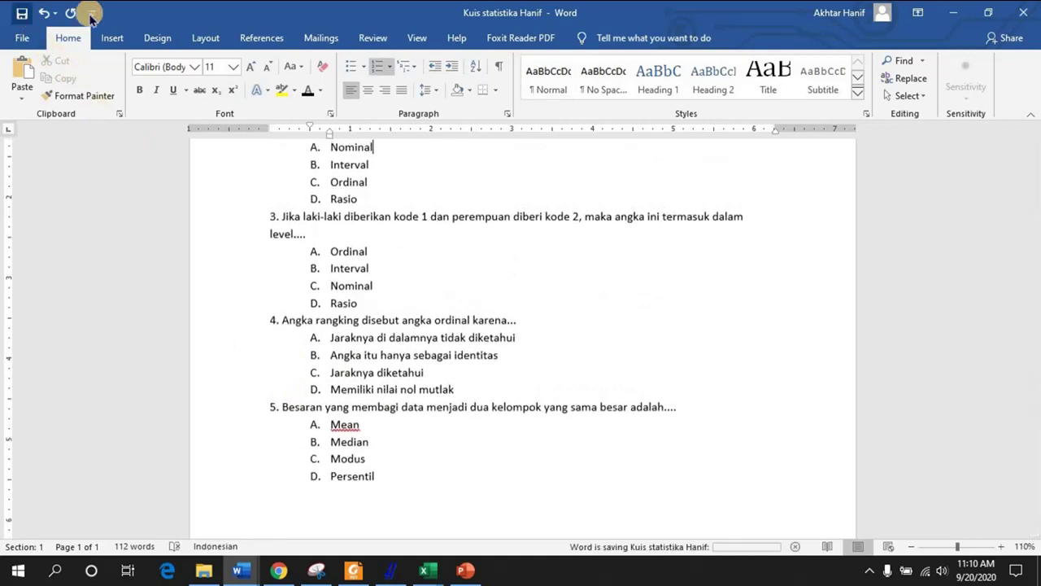
left_click(964, 13)
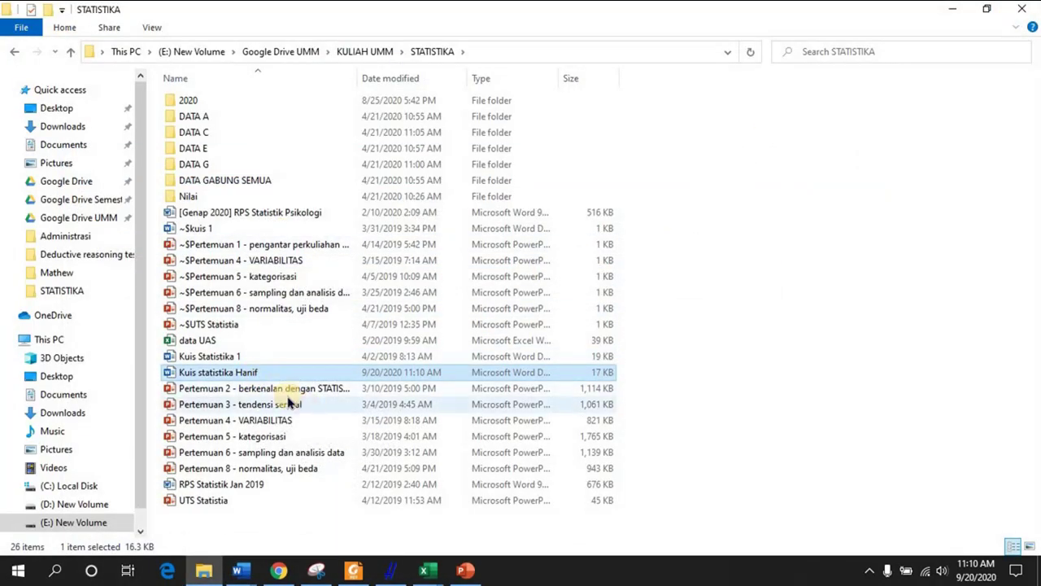
Switch to Chrome and open drive.google.com in a new tab
left_click(282, 572)
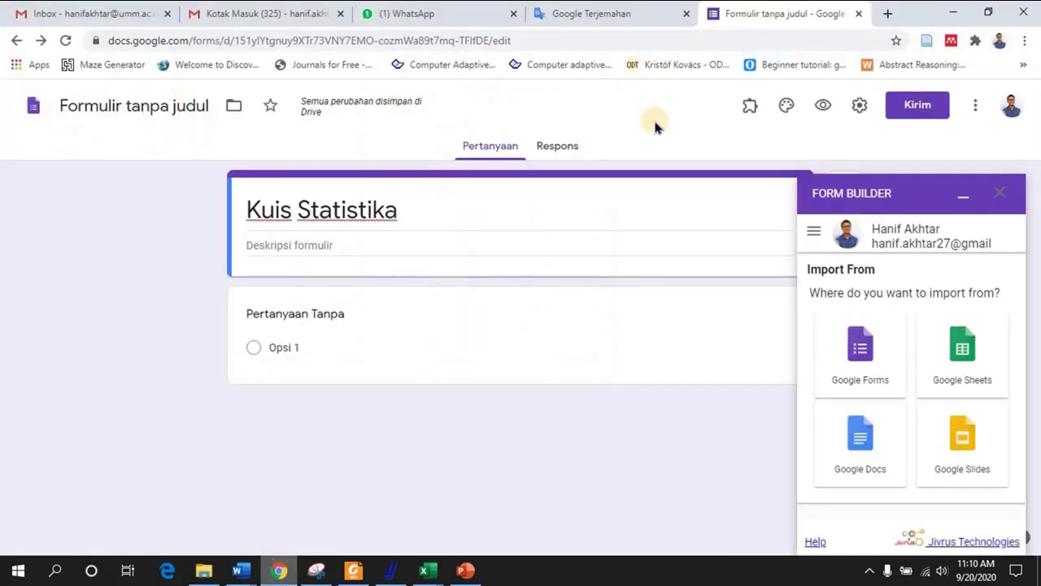
left_click(888, 11)
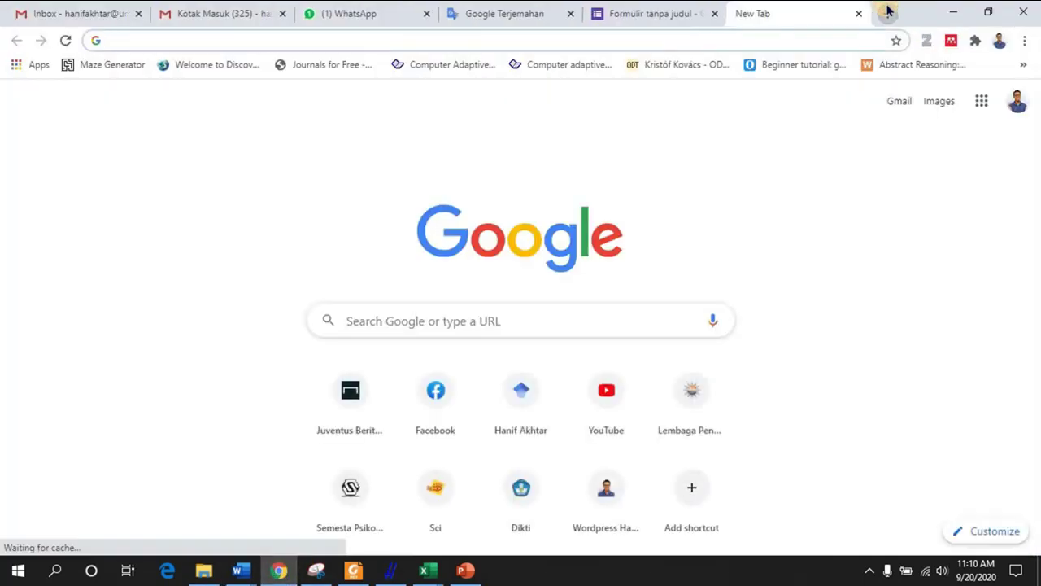
type("drive.google.com")
key("Return")
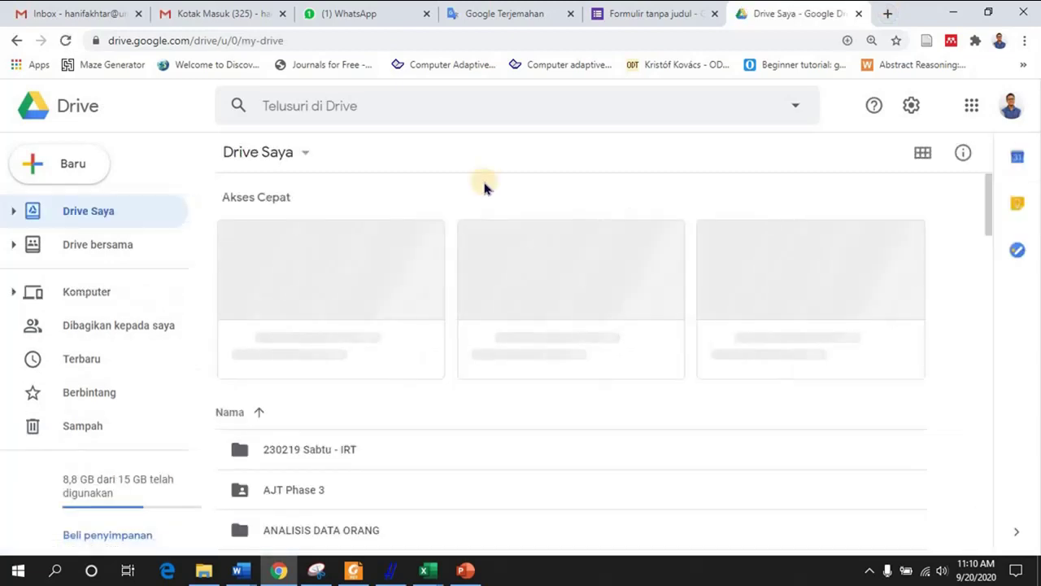
Upload the selected quiz Word document from the STATISTIKA folder to Drive Saya and open it with Google Dokumen
key("alt+Tab")
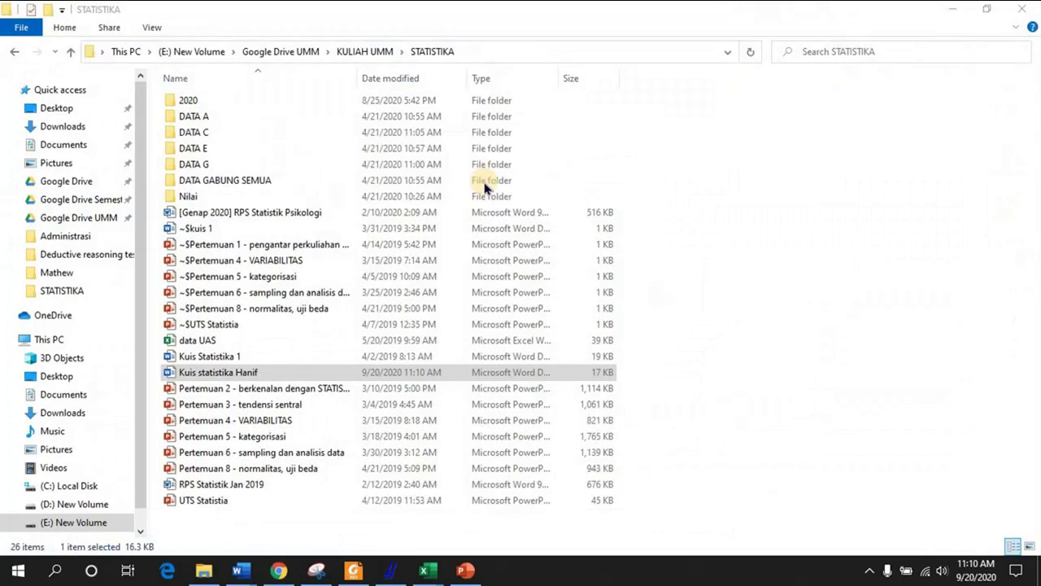
left_click_drag(236, 372, 956, 404)
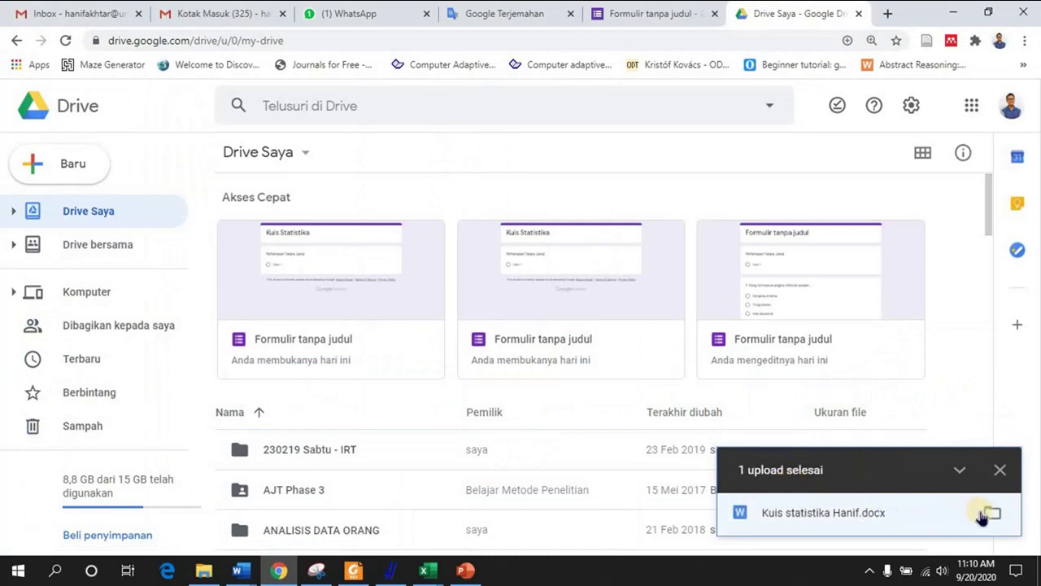
left_click(880, 514)
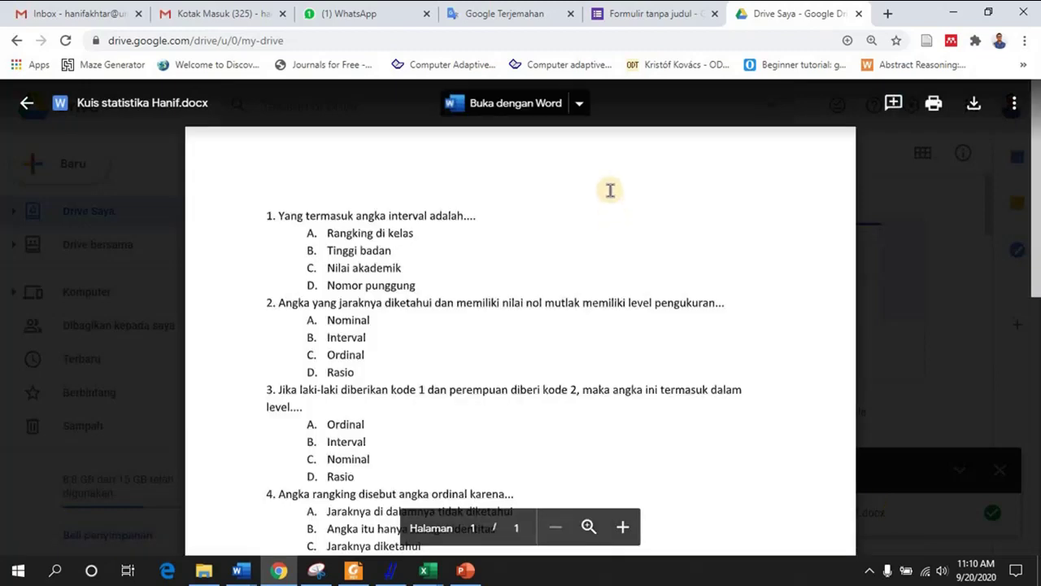
left_click(579, 106)
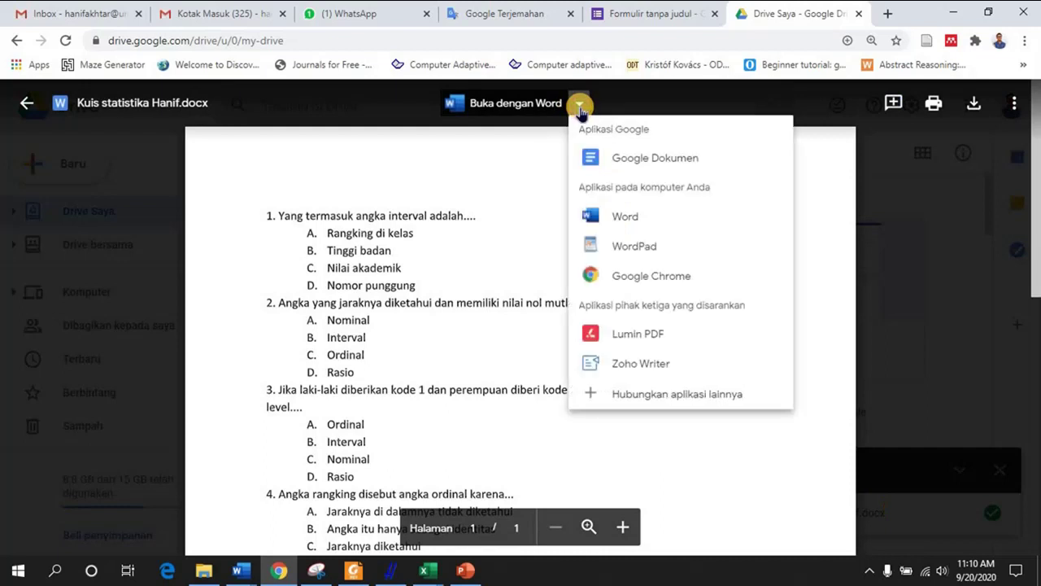
left_click(647, 166)
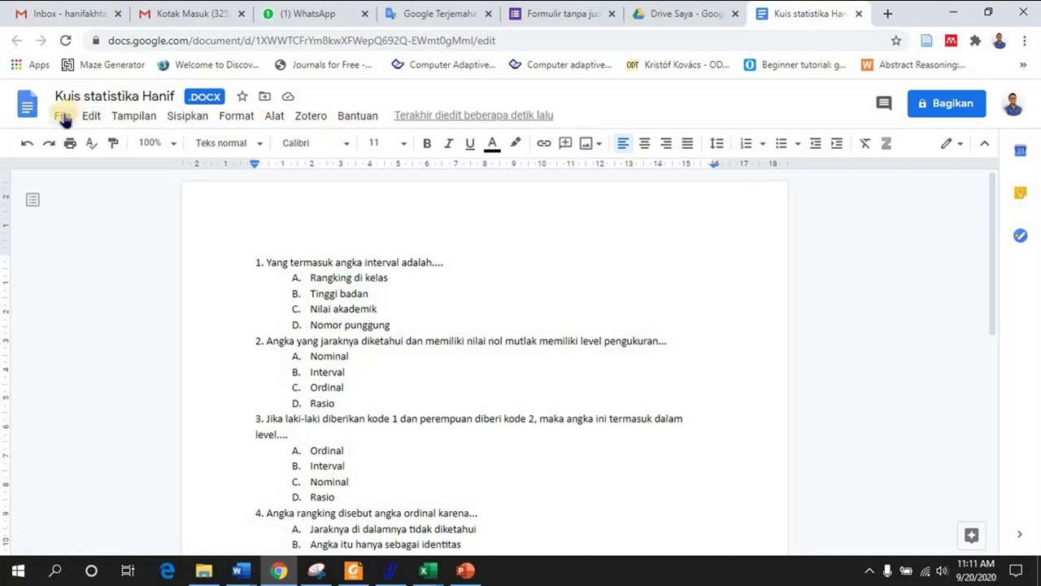
Save the uploaded .DOCX quiz as a Google Docs document and close both document tabs
left_click(64, 116)
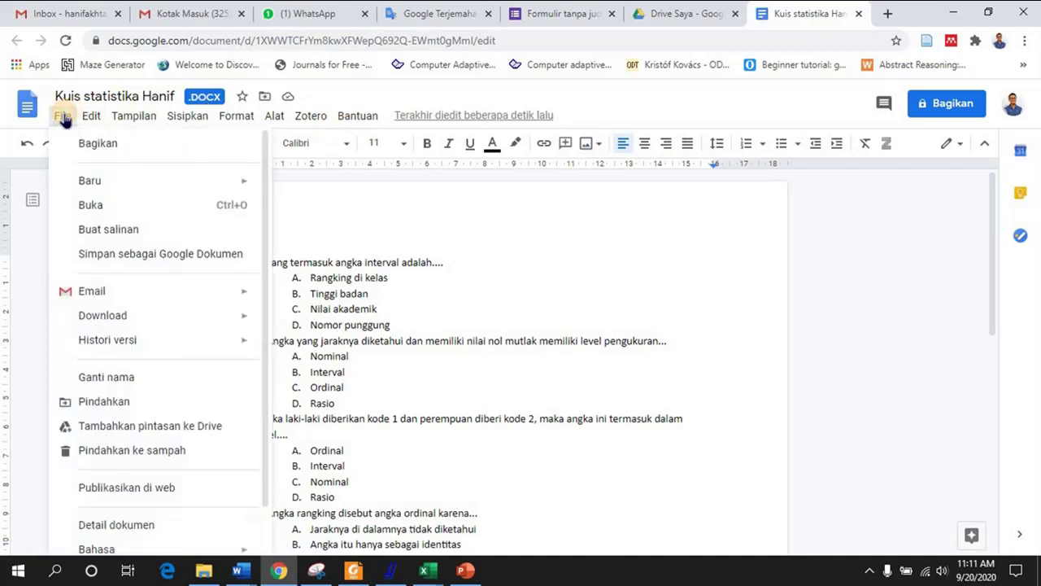
left_click(154, 258)
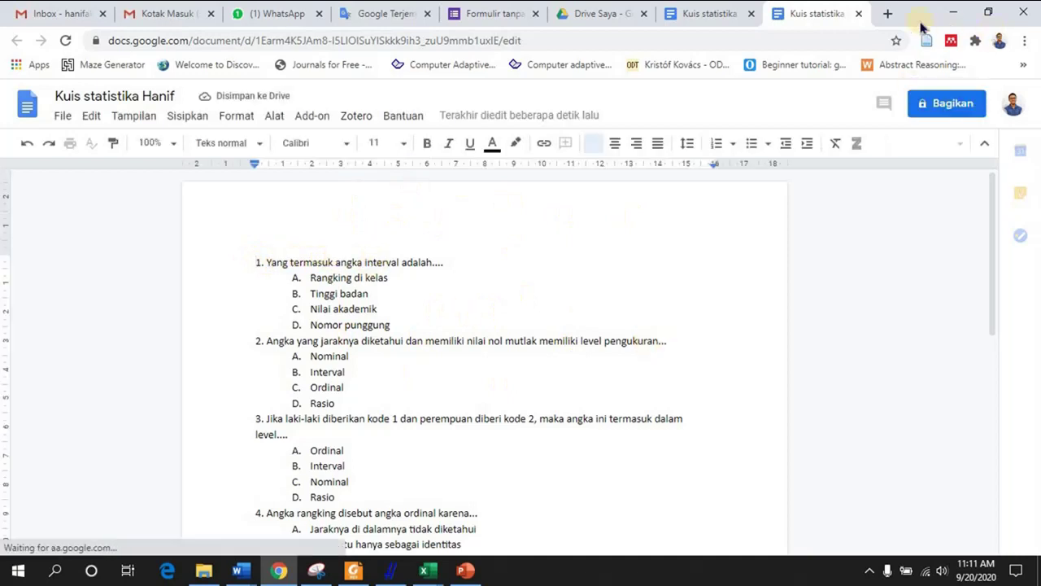
left_click(858, 14)
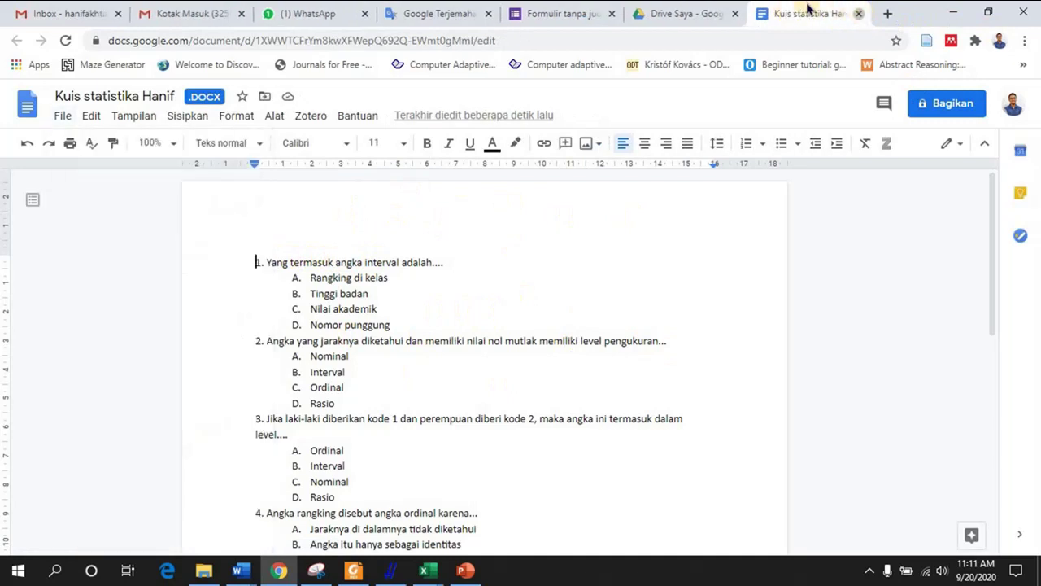
key("ctrl+w")
Return to the Kuis Statistika form and choose the converted quiz from Google Docs as the Form Builder import source
left_click(661, 10)
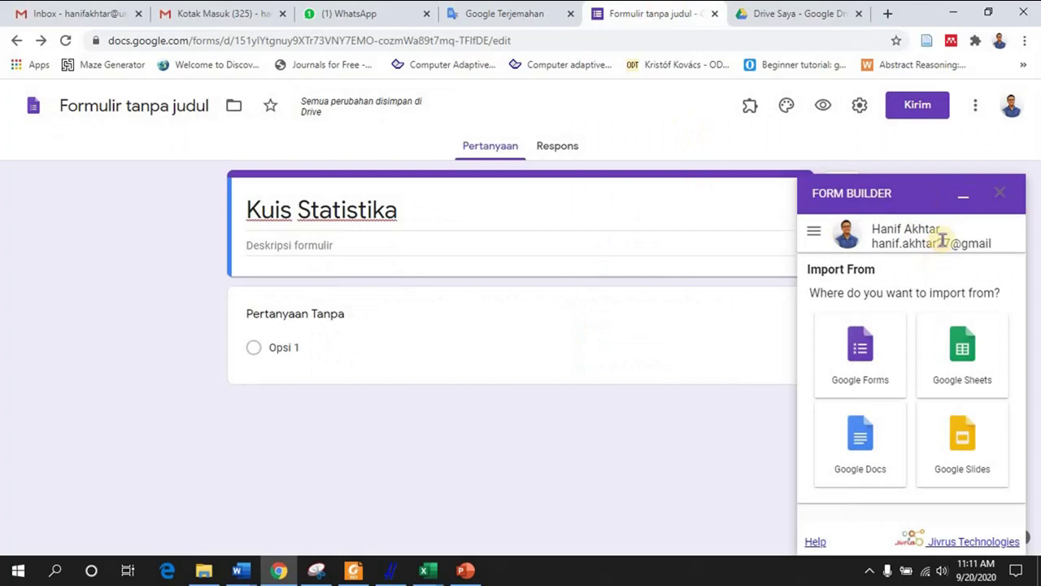
left_click(858, 436)
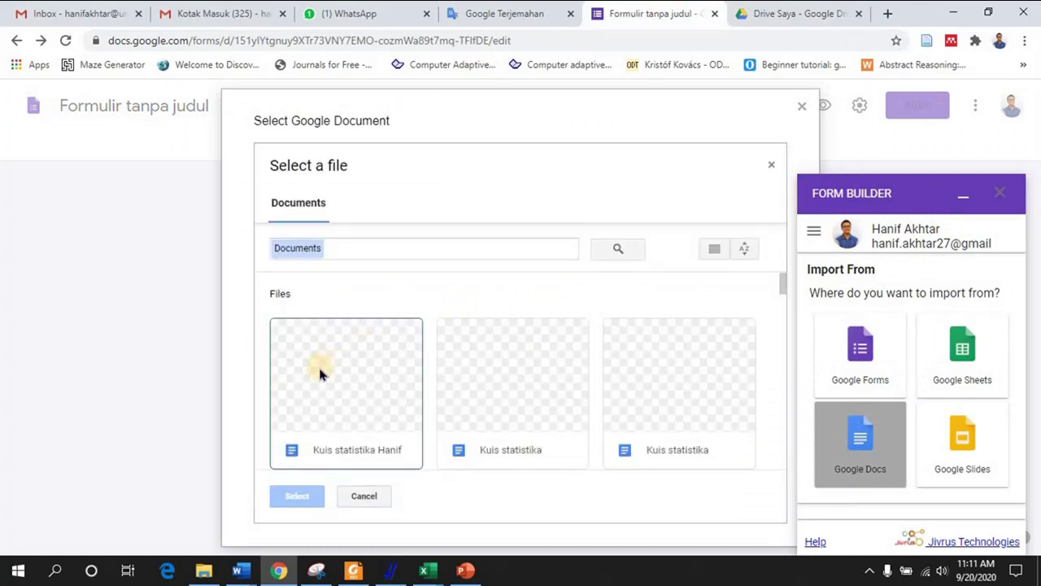
double_click(362, 393)
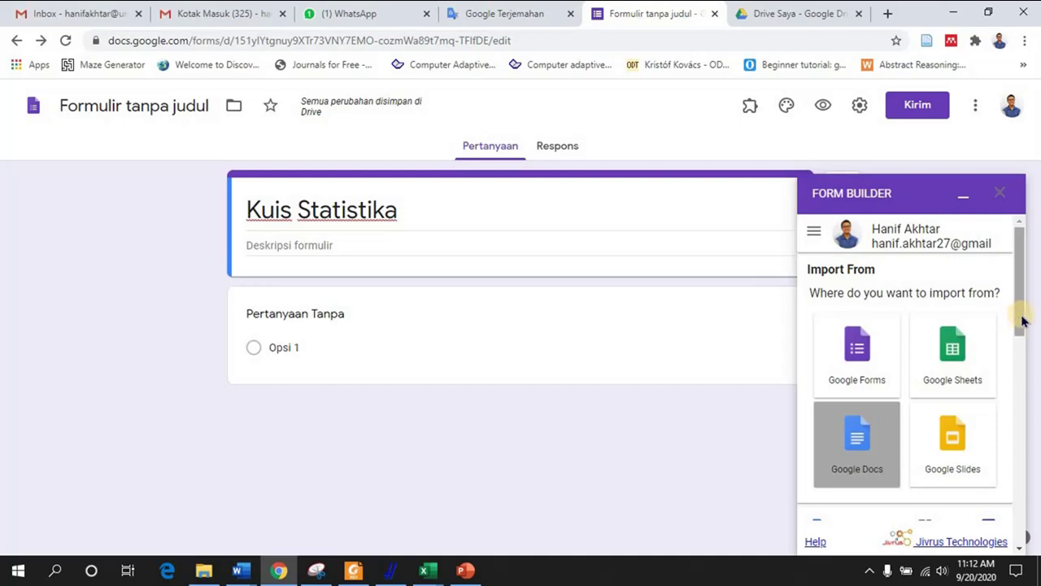
Keep question 1 as Multiple choice and import all five selected questions into the form
left_click_drag(1023, 319, 1033, 444)
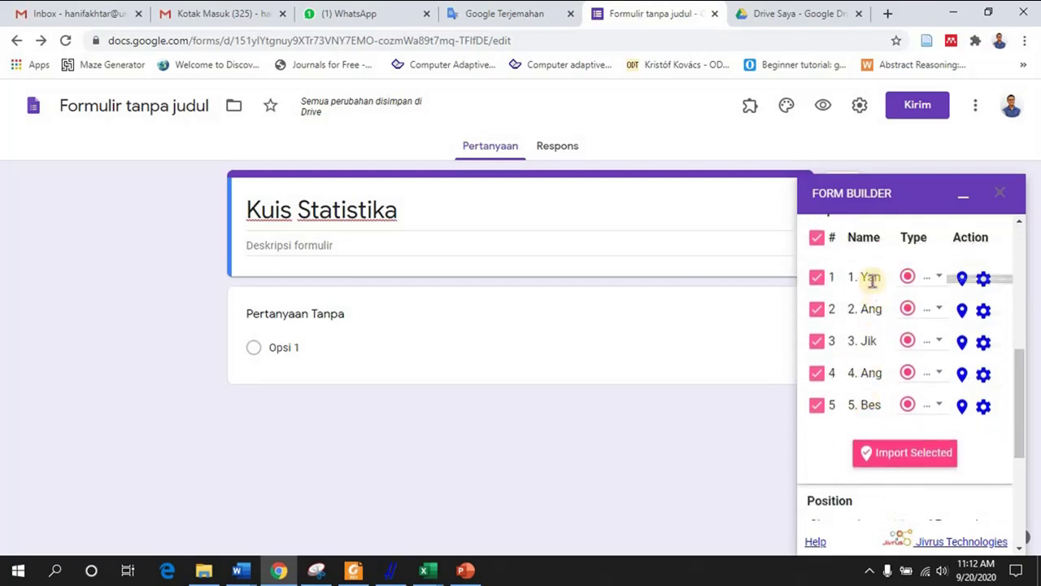
left_click(937, 279)
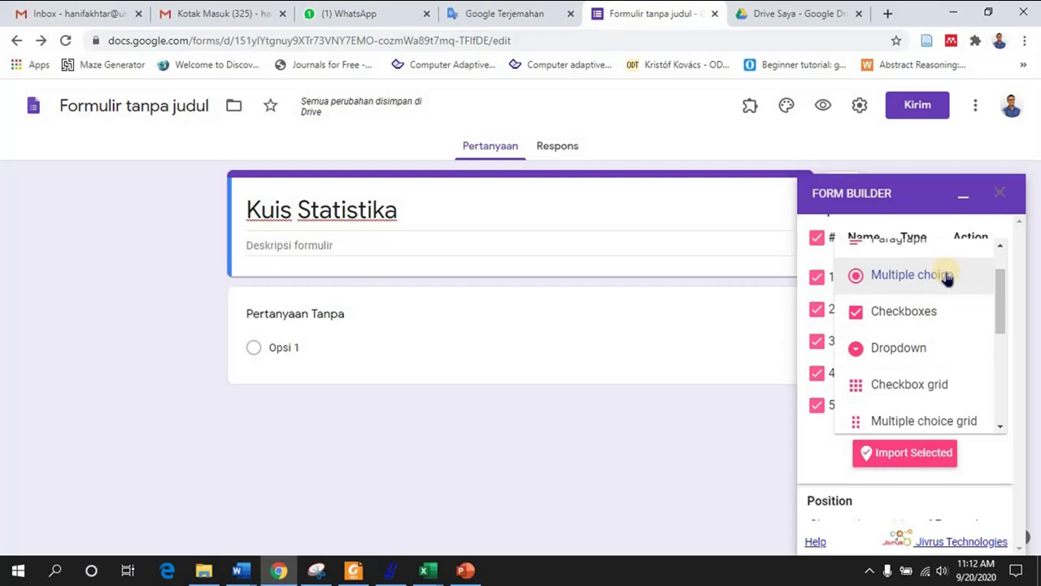
left_click(946, 277)
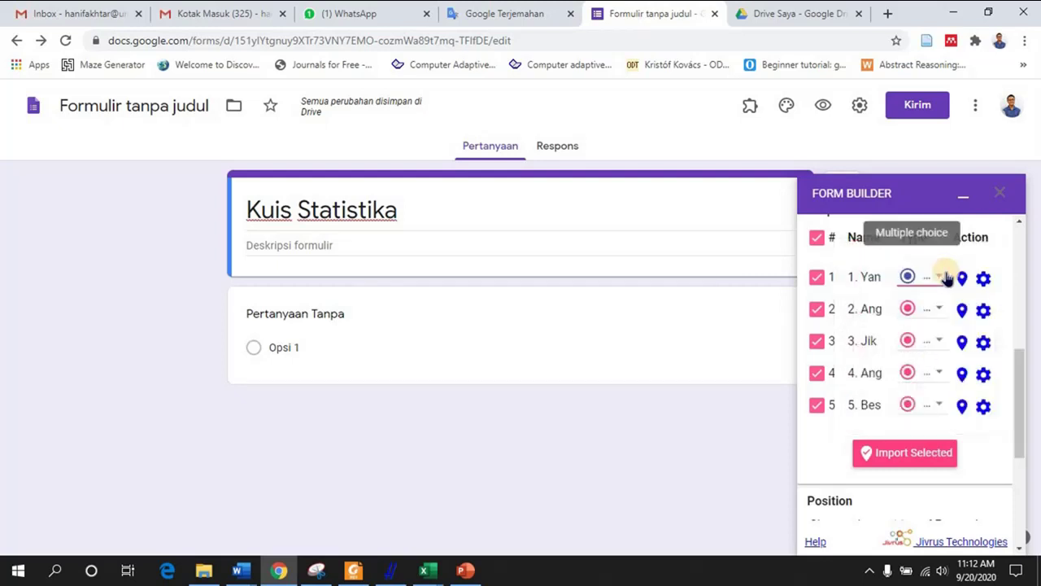
left_click(915, 454)
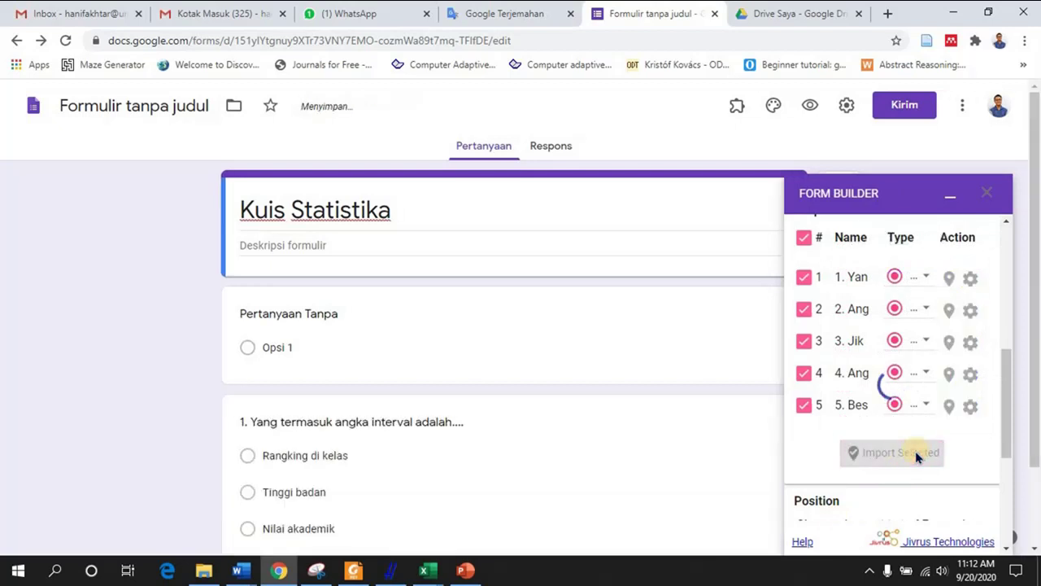
Minimize the Form Builder window and review the imported questions and answer options in the form
left_click(951, 195)
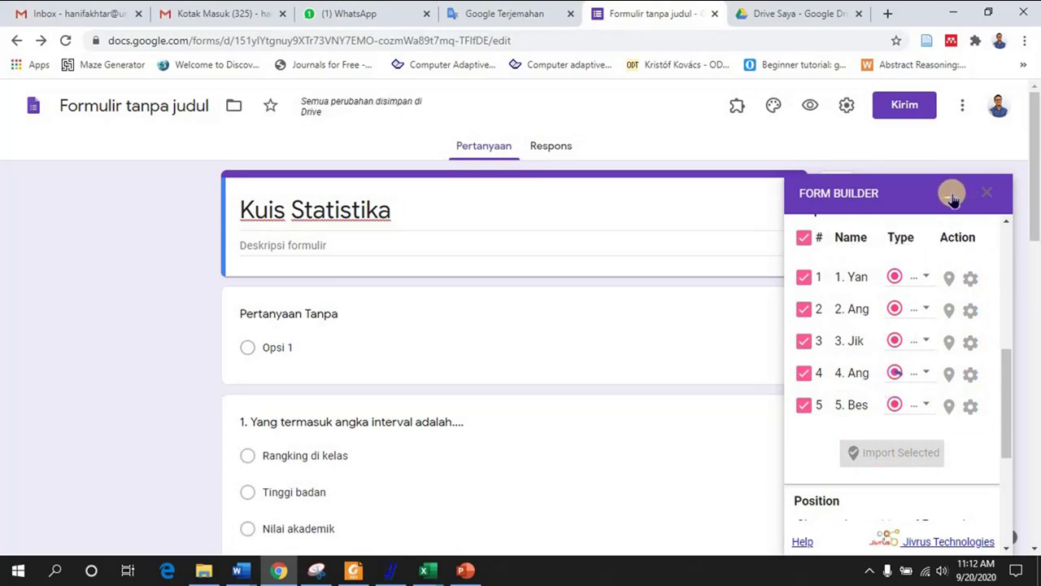
left_click(952, 195)
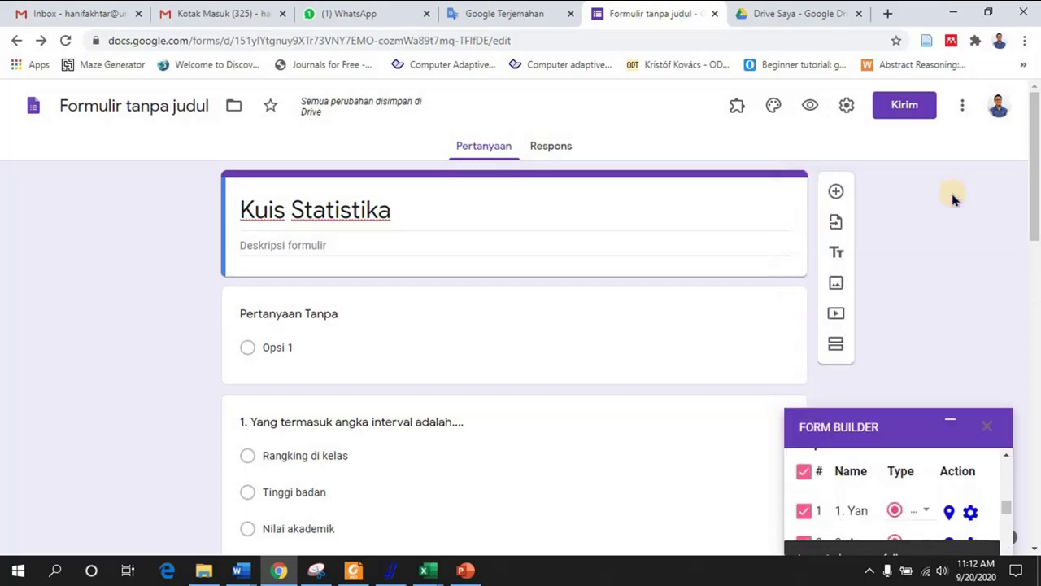
left_click(1037, 235)
scroll(1037, 234, "down", 2)
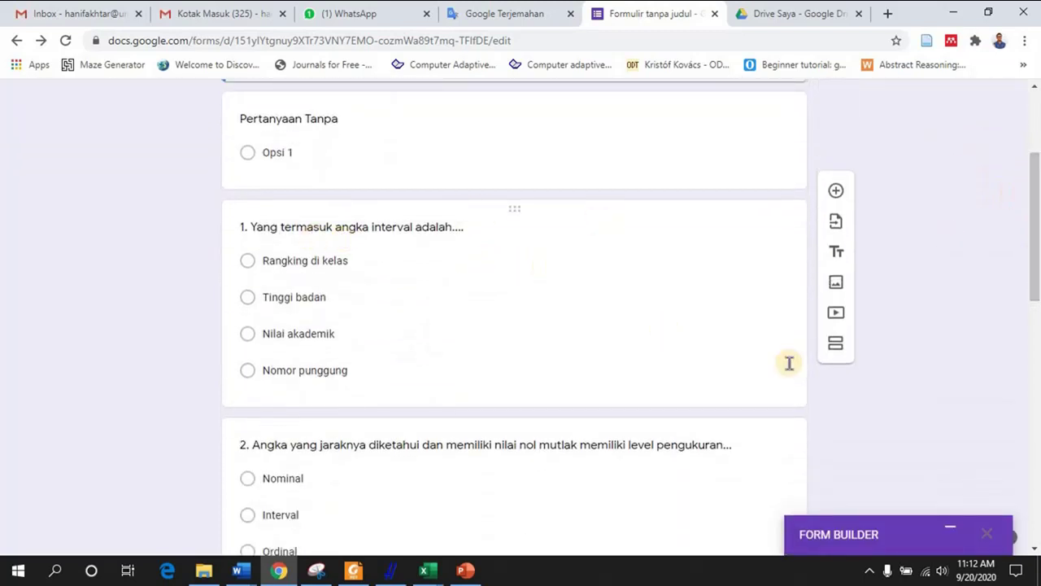
Retitle the untitled first question "Nama" as a short-answer question and make it required
left_click_drag(1037, 279, 1034, 220)
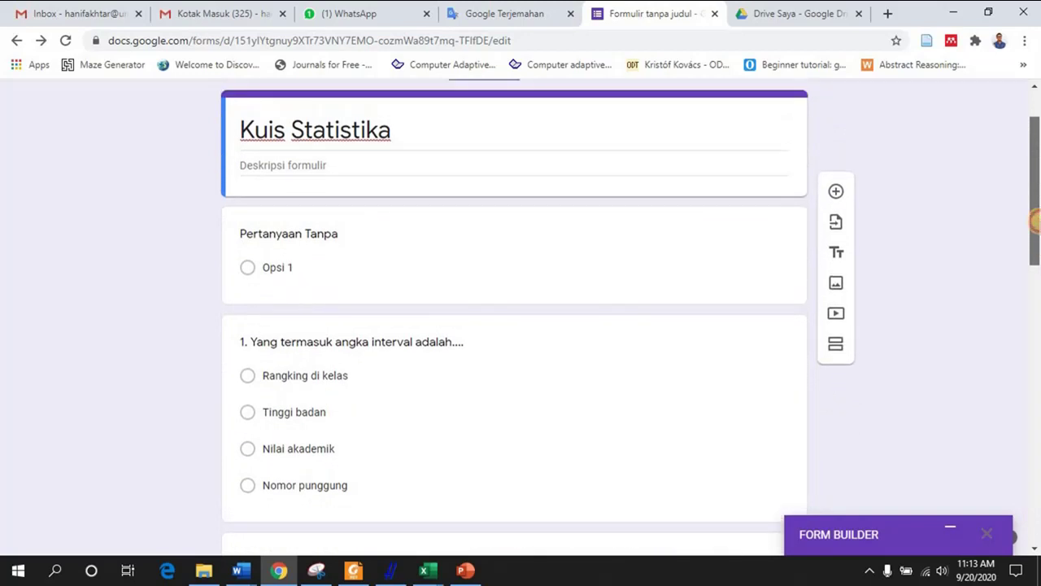
mouse_move(1035, 220)
left_mouse_down()
mouse_move(1034, 205)
mouse_move(1034, 220)
left_mouse_up()
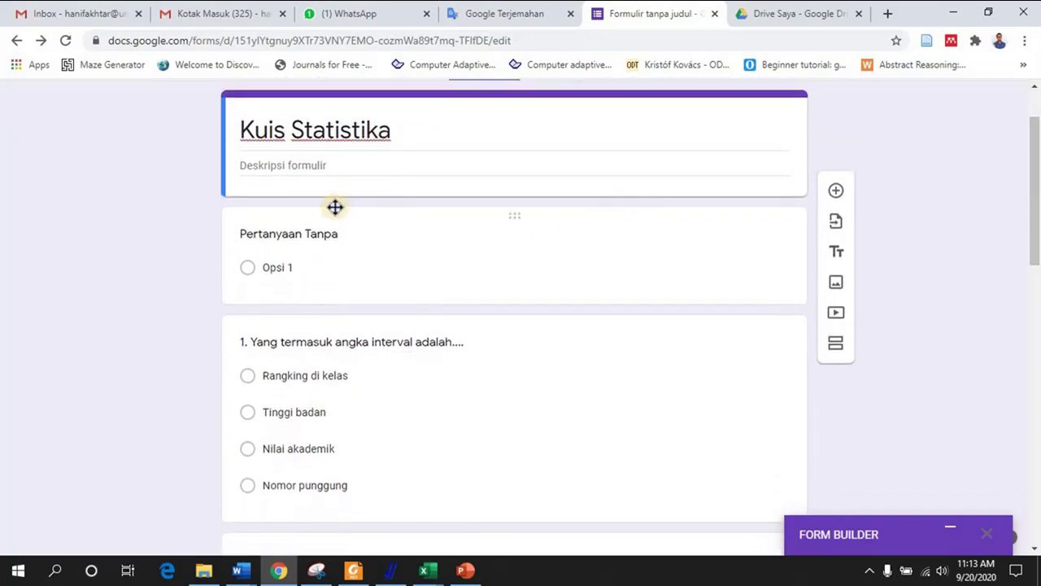
left_click(323, 242)
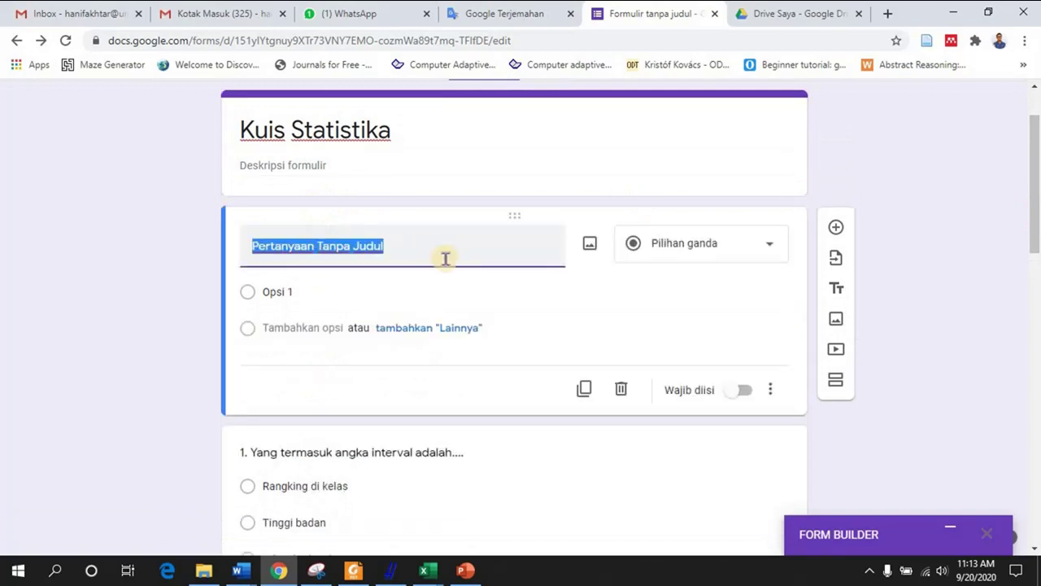
type("Nama")
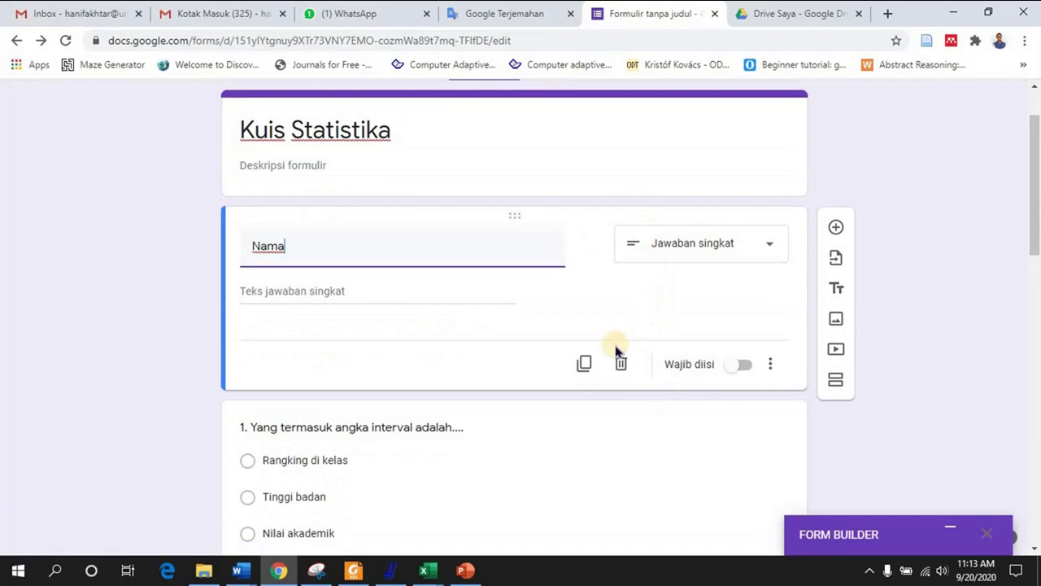
left_click(733, 366)
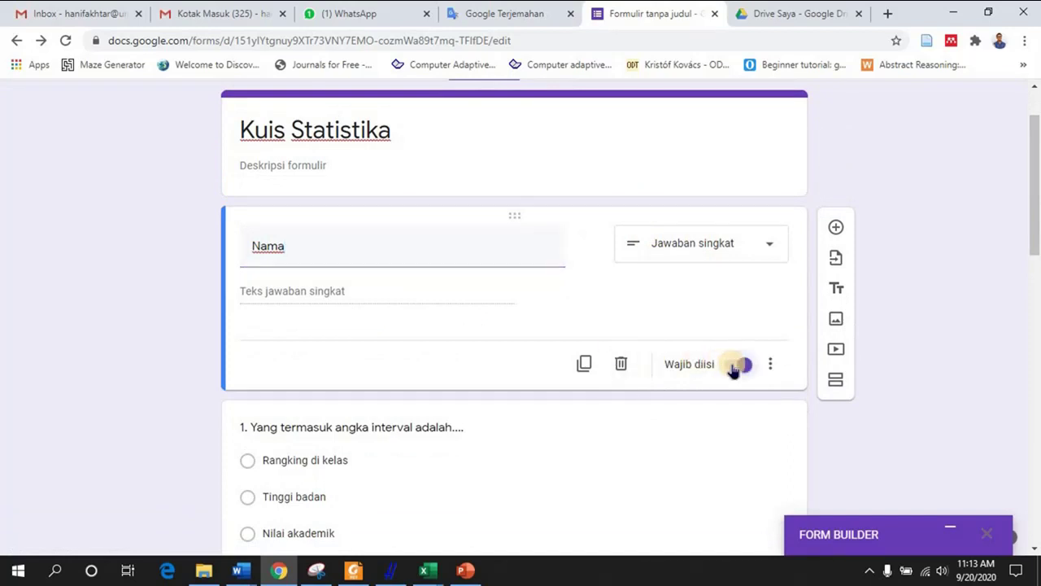
Duplicate the required Nama question and retitle the copy "NIM"
left_click(584, 364)
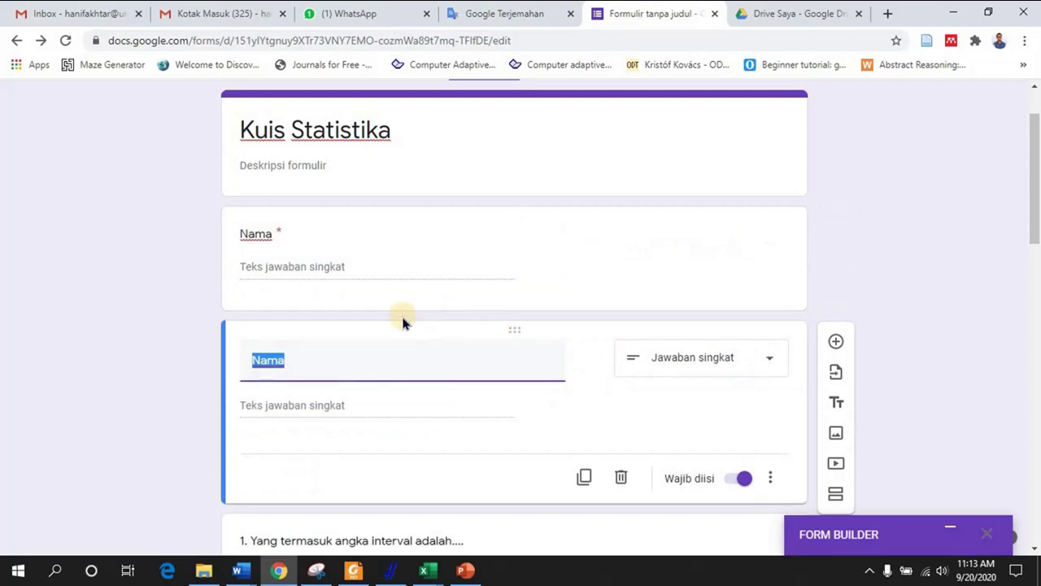
type("n")
type("IM")
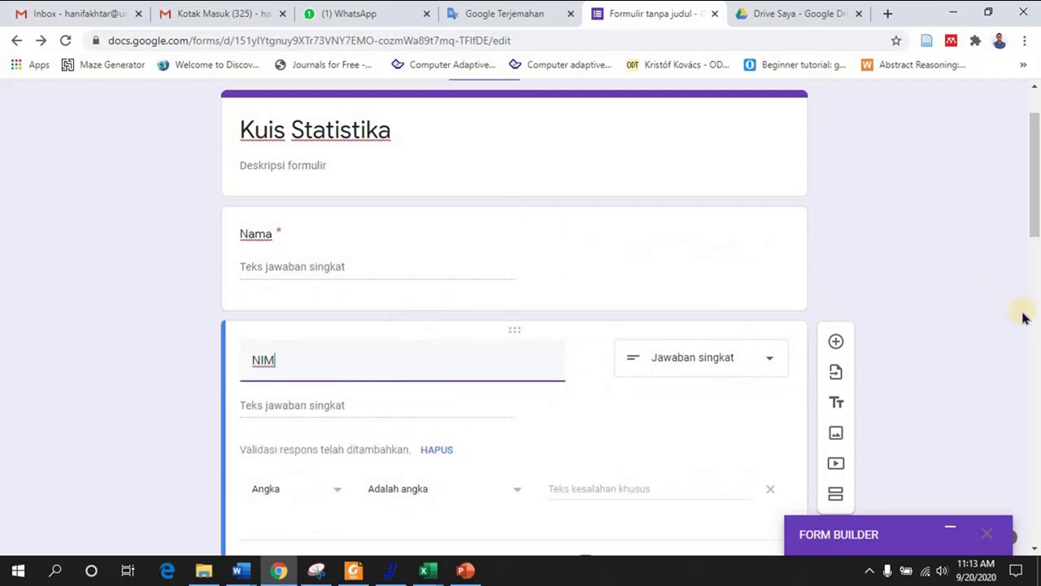
scroll(1033, 157, "down", 1)
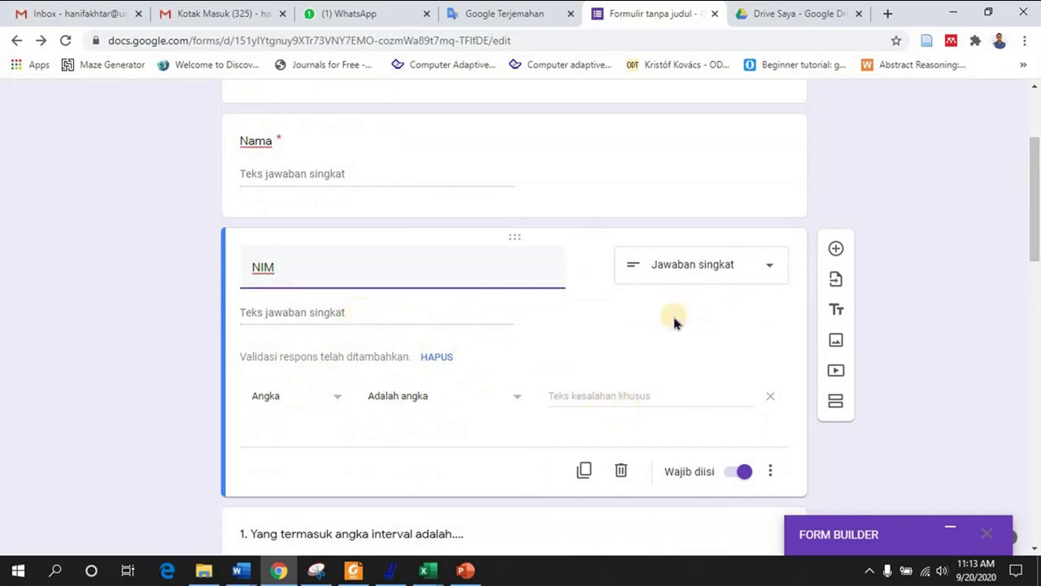
Add a new section after the NIM question and title it "Kuis Statistika"
left_click_drag(1037, 238, 1036, 267)
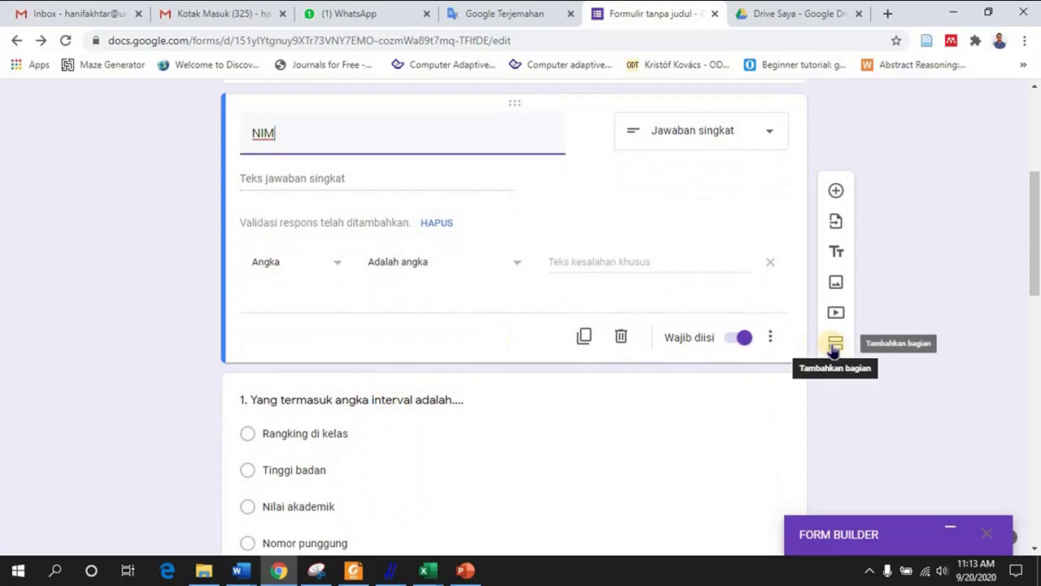
left_click(834, 345)
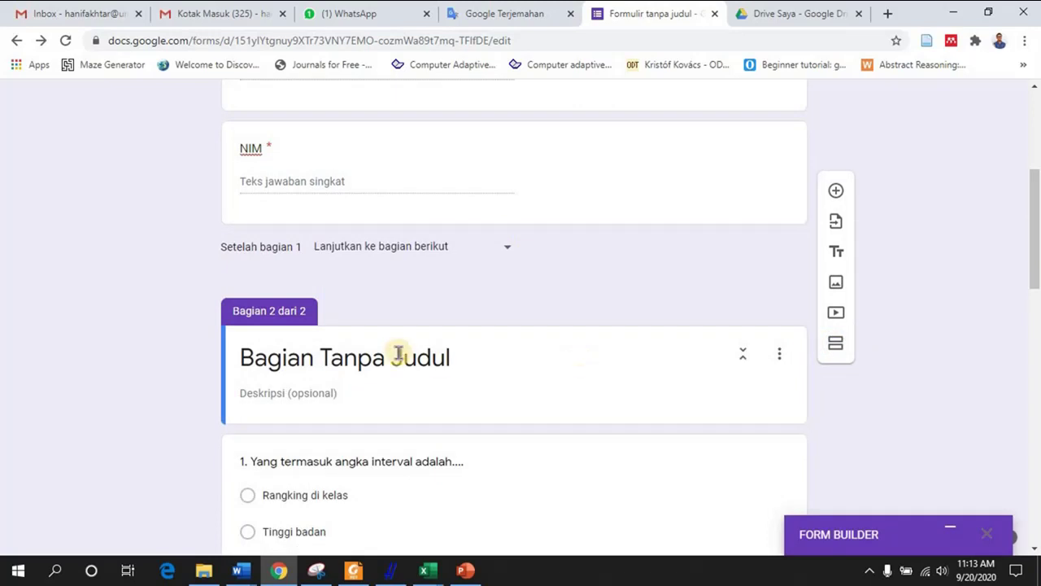
left_click(399, 352)
type("kUI")
key("BackSpace")
key("BackSpace")
key("BackSpace")
type("Kuis Statistika")
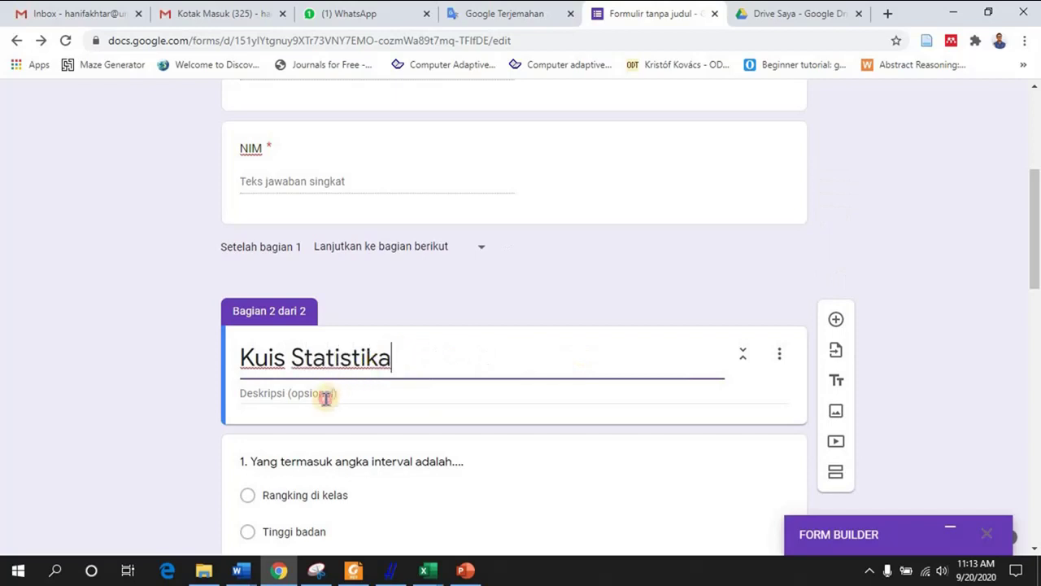
Set the new section's description to "Kerjakan dengan sungguh-sungguh!"
left_click(325, 396)
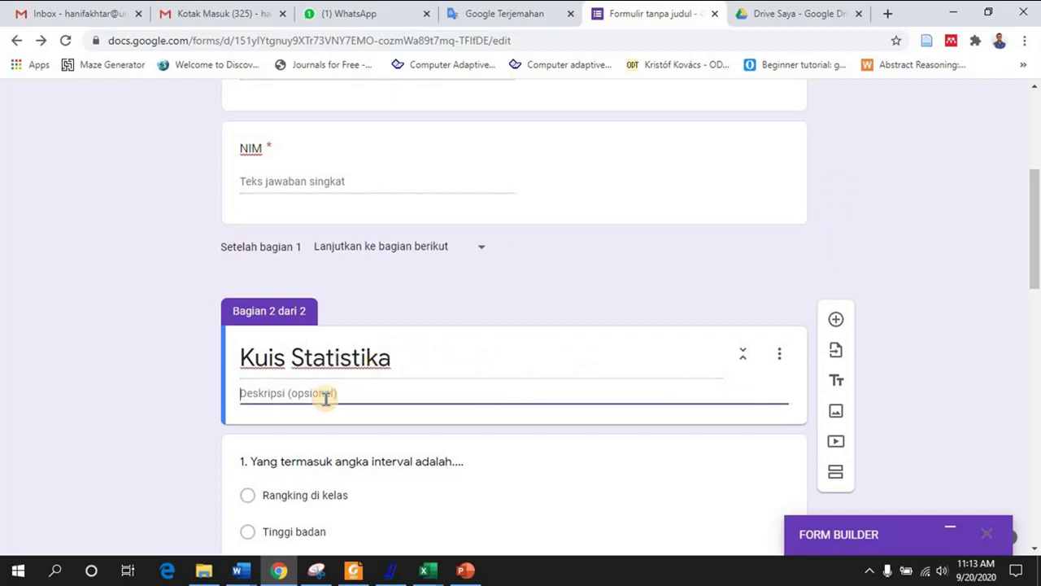
type("Kerjakan dengan sungguh-sungguh!")
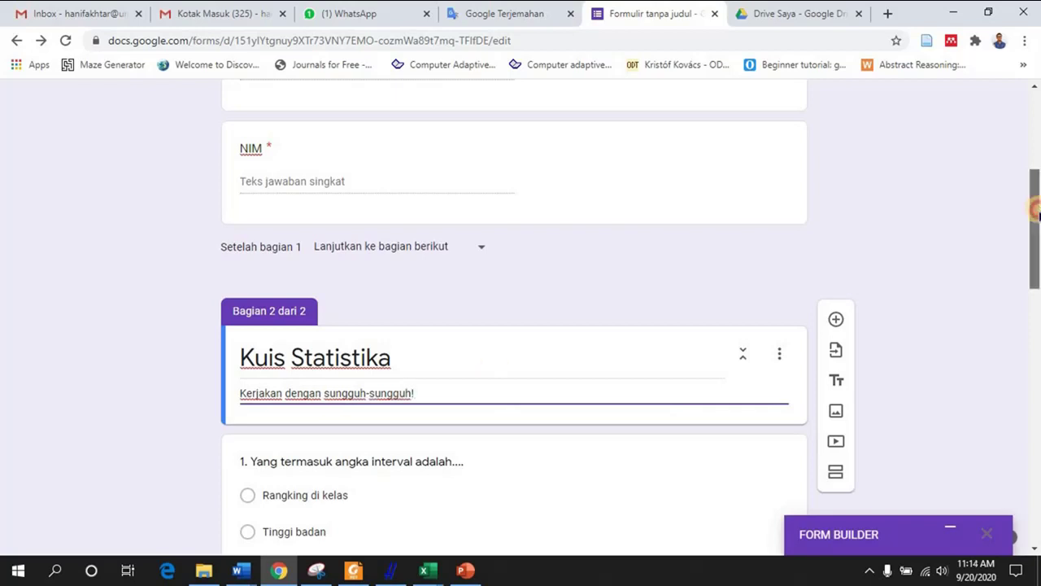
mouse_move(1035, 208)
left_mouse_down()
mouse_move(1037, 480)
mouse_move(1032, 302)
mouse_move(1013, 265)
mouse_move(1003, 146)
mouse_move(1033, 180)
mouse_move(1019, 216)
left_mouse_up()
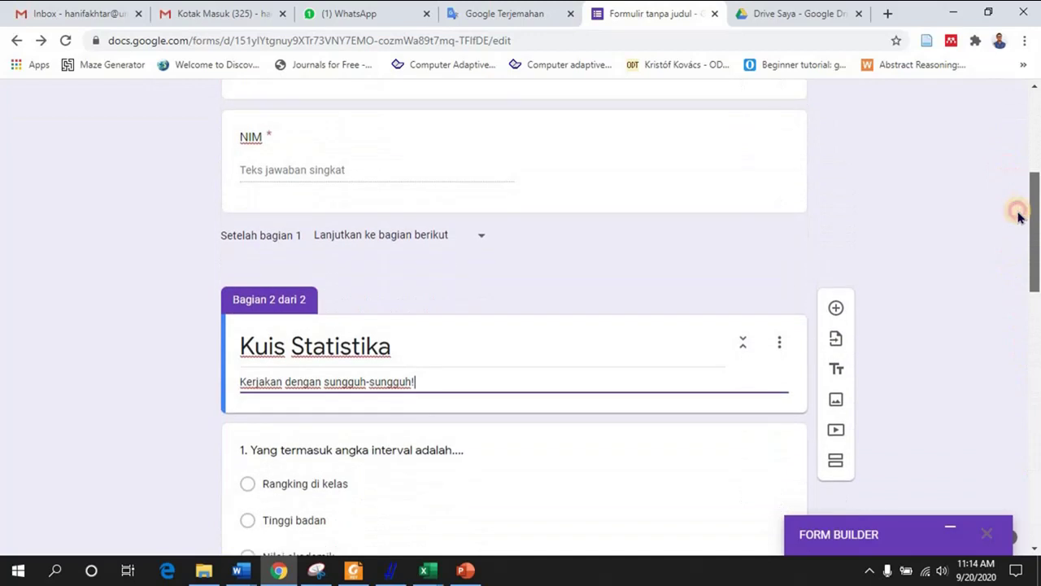
Turn the form into a quiz in its settings, releasing grades immediately after each submission, and save
left_click_drag(1020, 215, 864, 110)
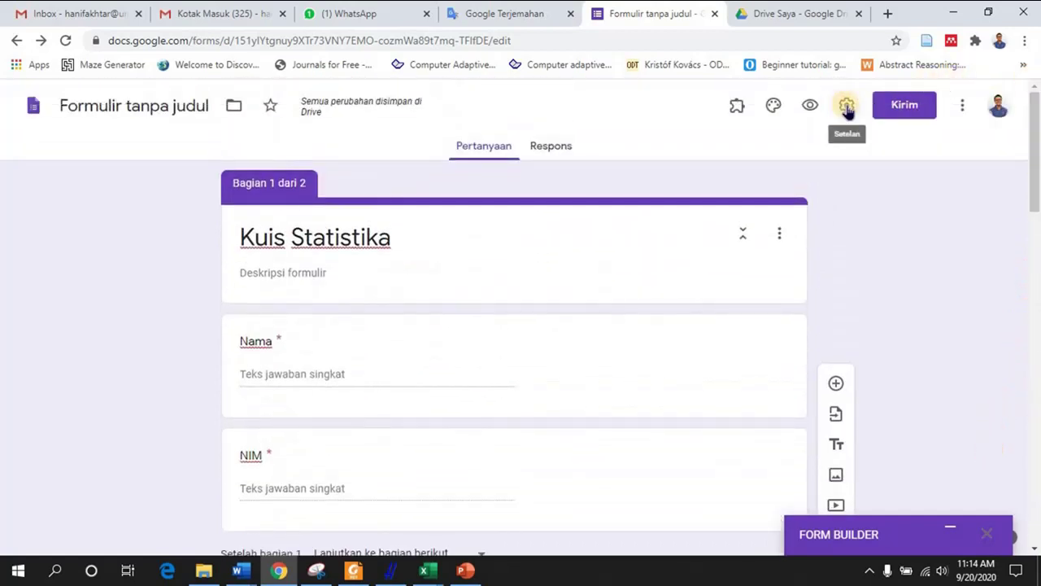
left_click(847, 107)
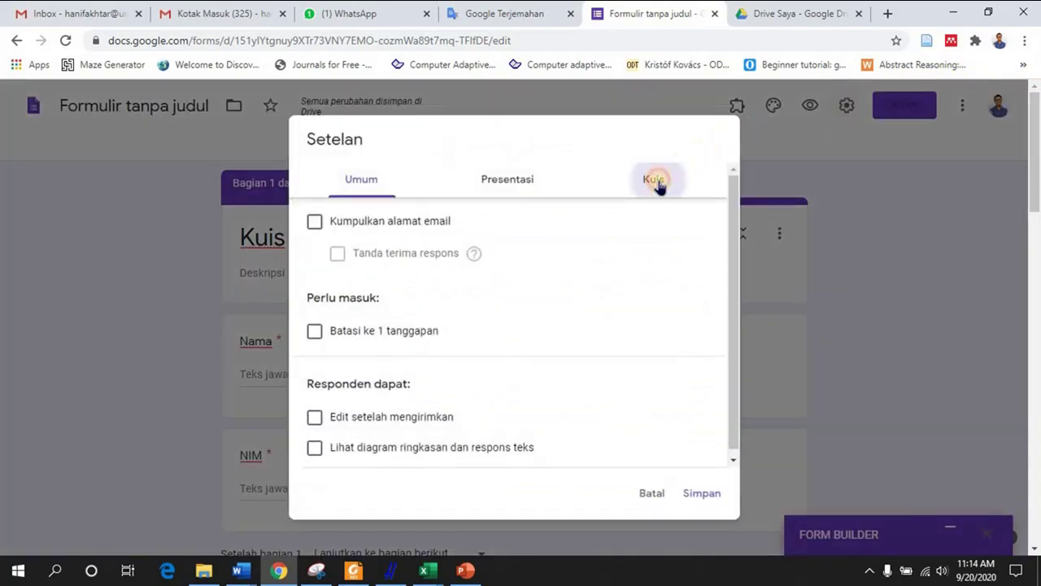
left_click(654, 181)
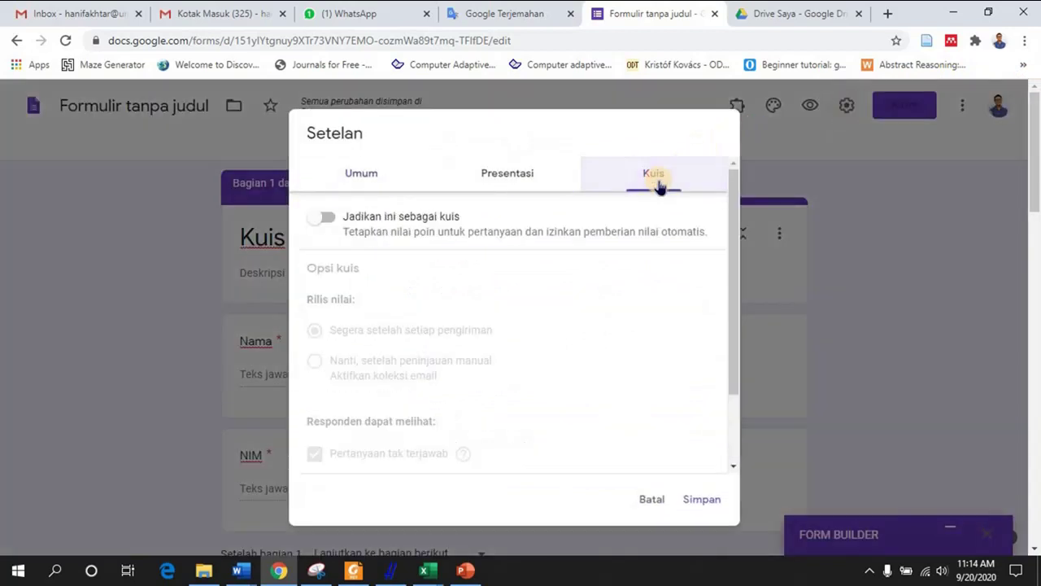
left_click(328, 220)
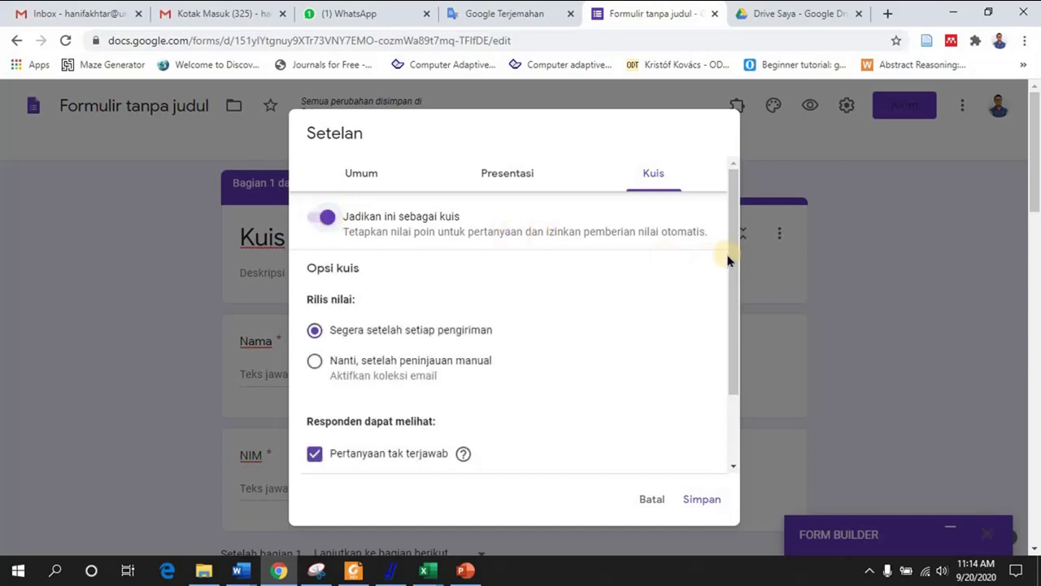
left_click_drag(732, 257, 736, 290)
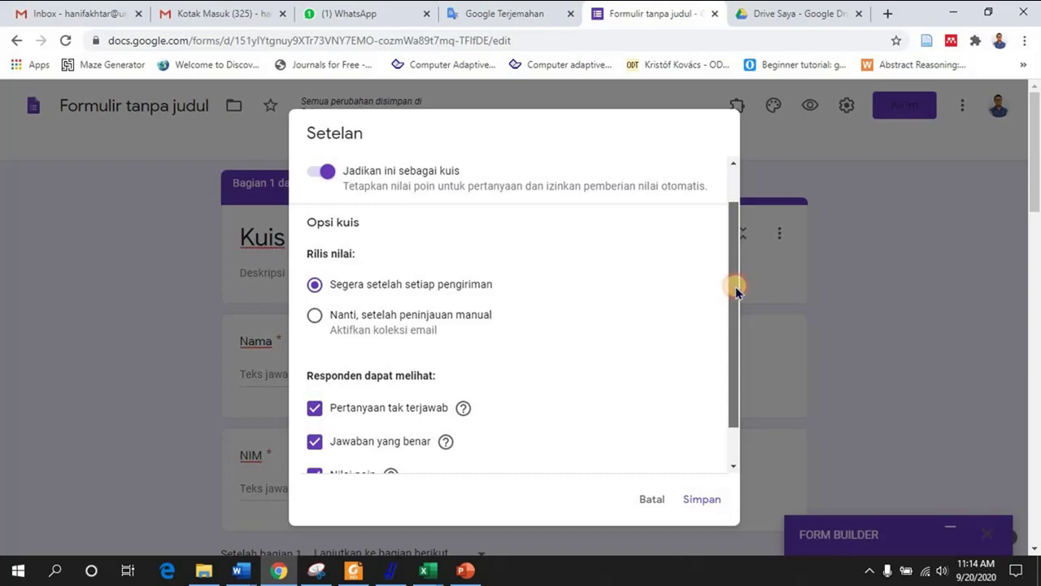
left_click_drag(736, 291, 739, 323)
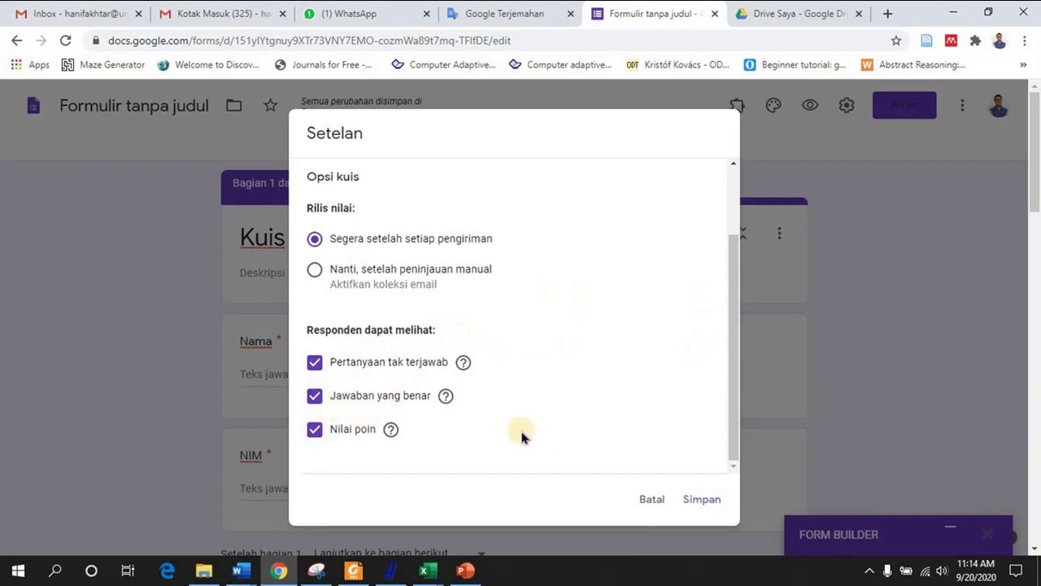
left_click(317, 434)
mouse_move(735, 341)
left_mouse_down()
mouse_move(735, 276)
mouse_move(735, 354)
mouse_move(732, 324)
left_mouse_up()
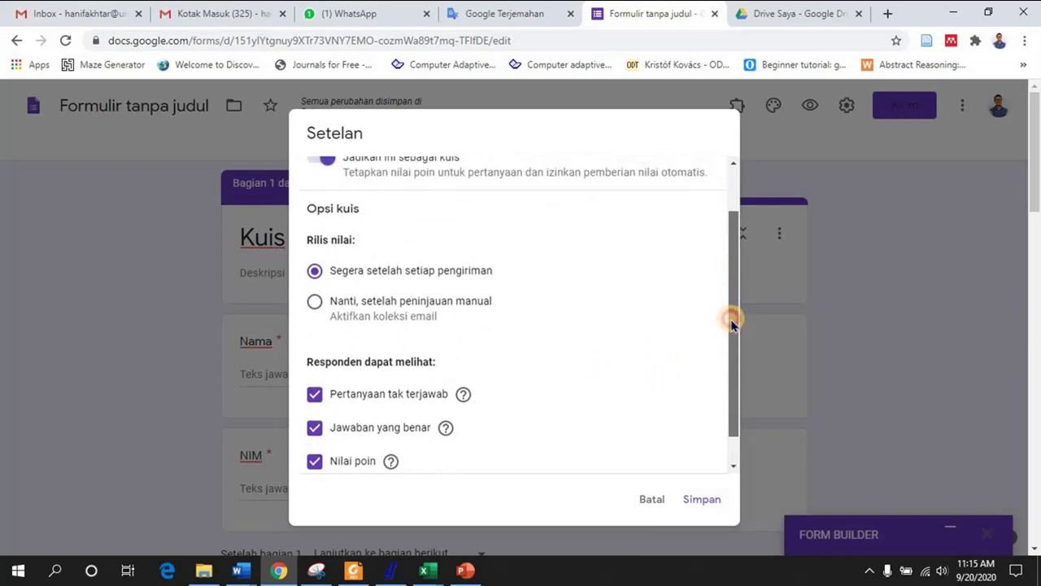
scroll(730, 423, "down", 1)
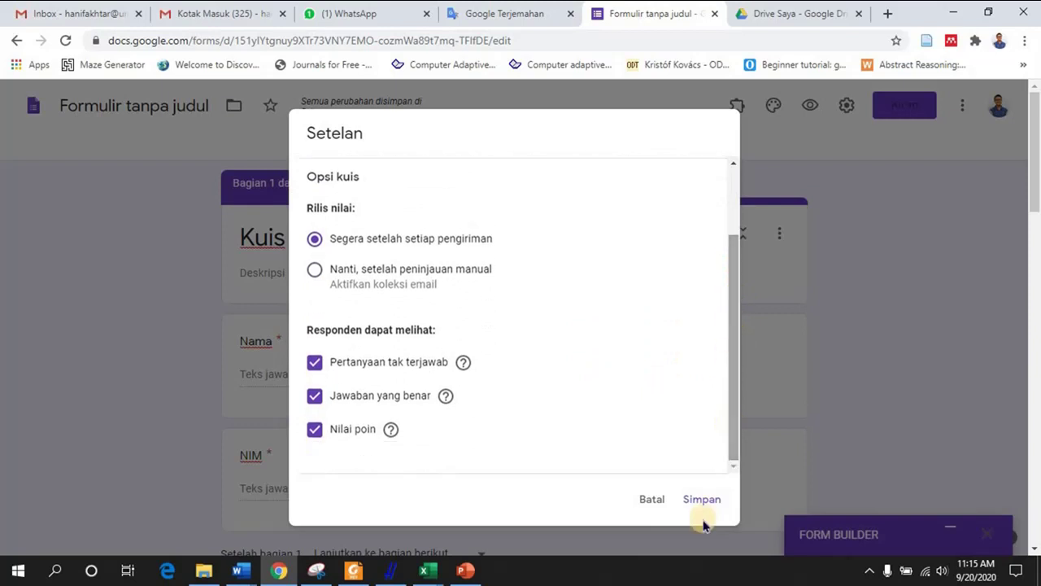
left_click(699, 499)
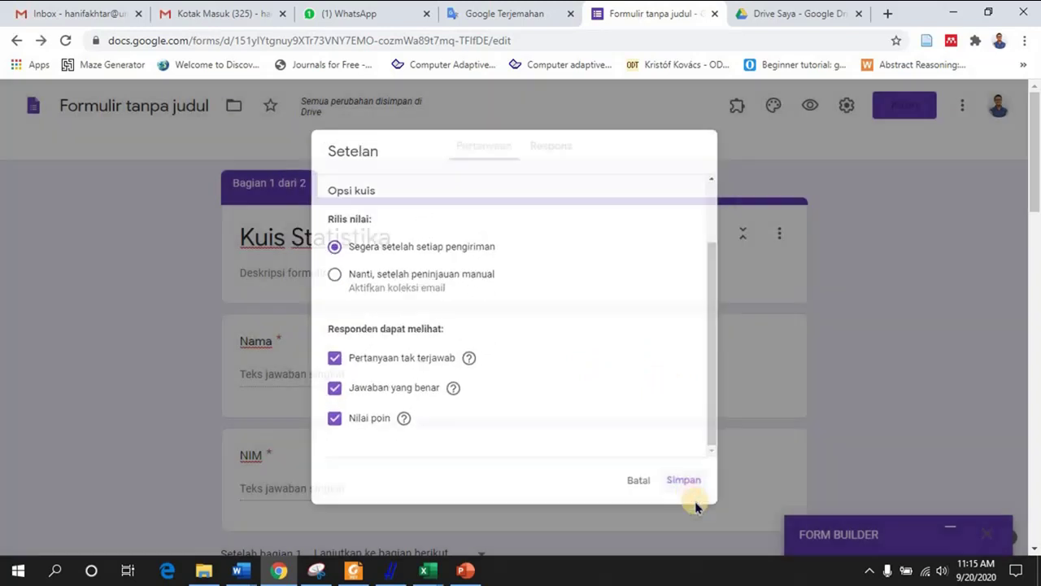
Mark "Nilai akademik" as the correct answer to question 1 and assign it 1 point
left_click_drag(1035, 205, 1037, 332)
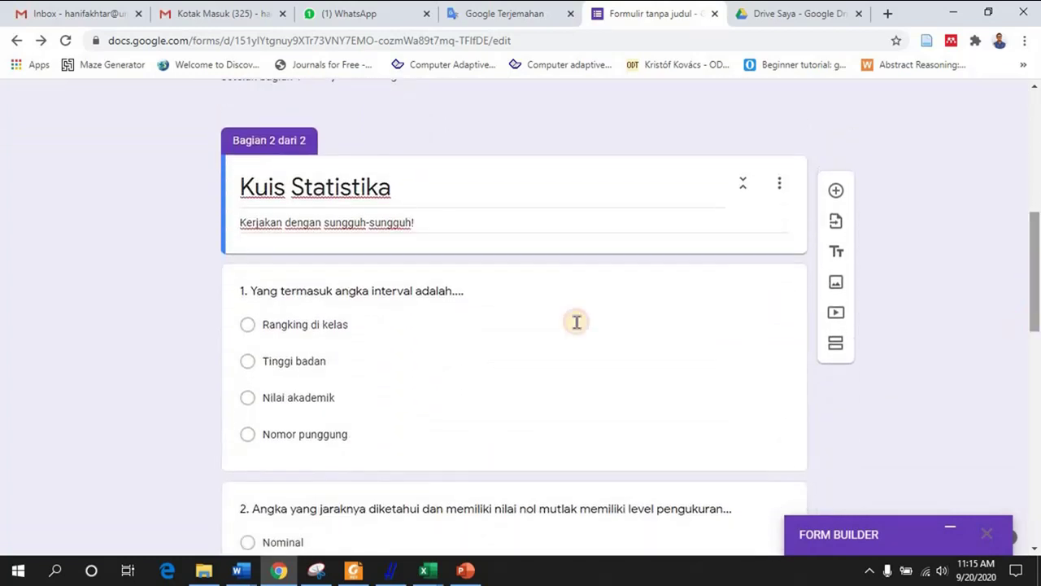
left_click(419, 298)
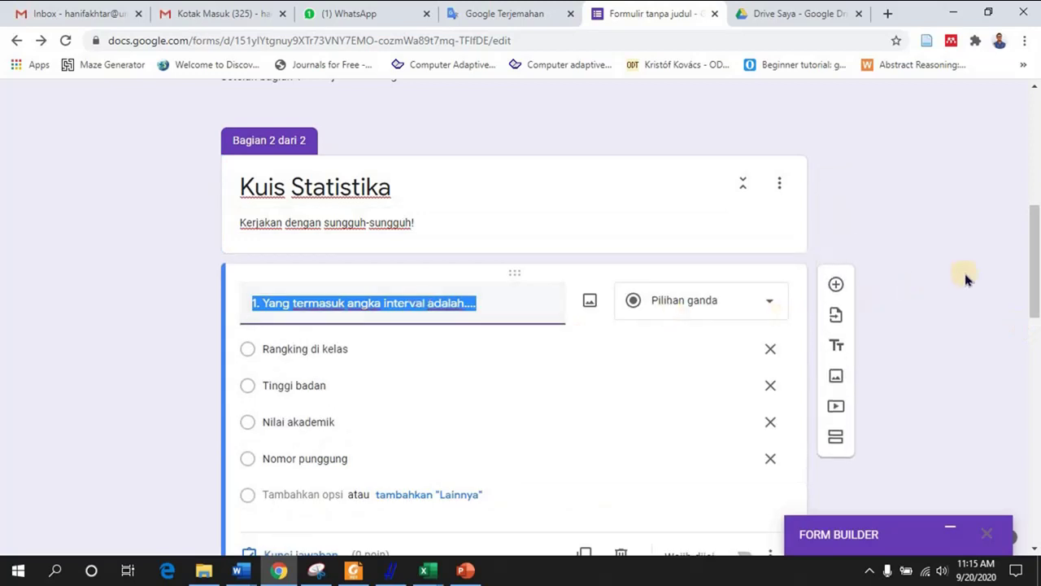
scroll(530, 339, "down", 2)
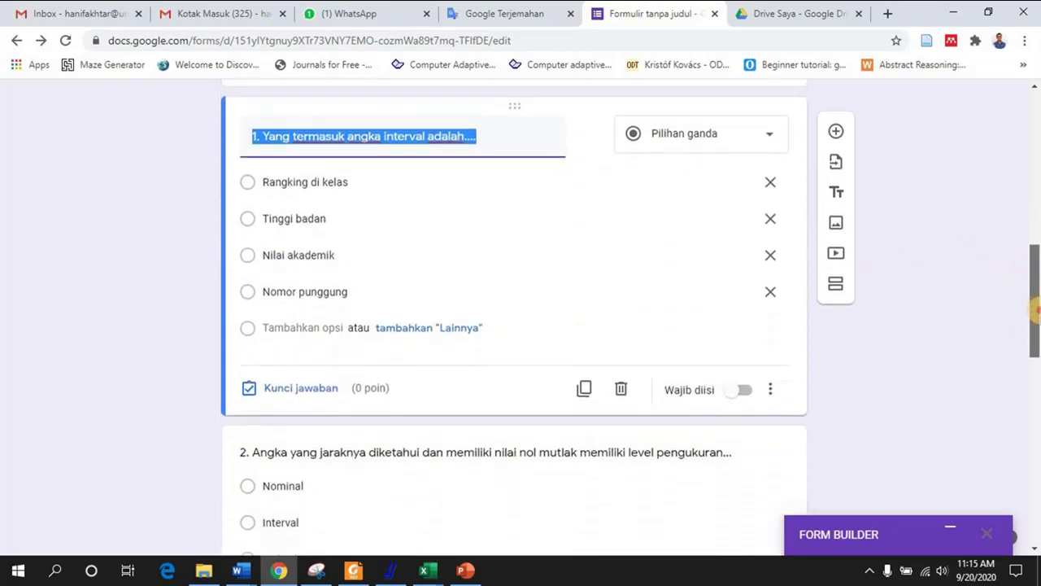
left_click(292, 392)
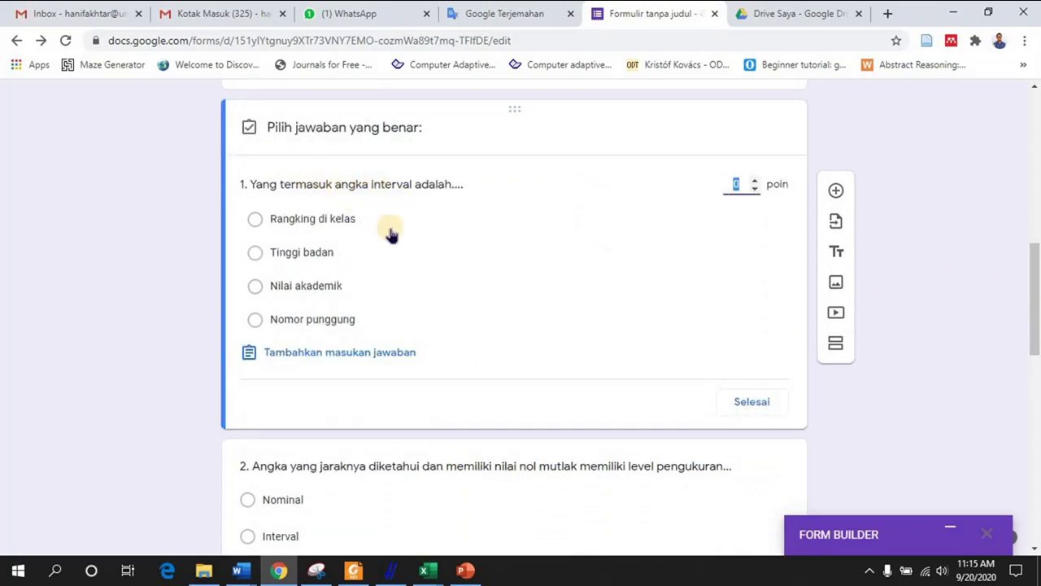
left_click(285, 289)
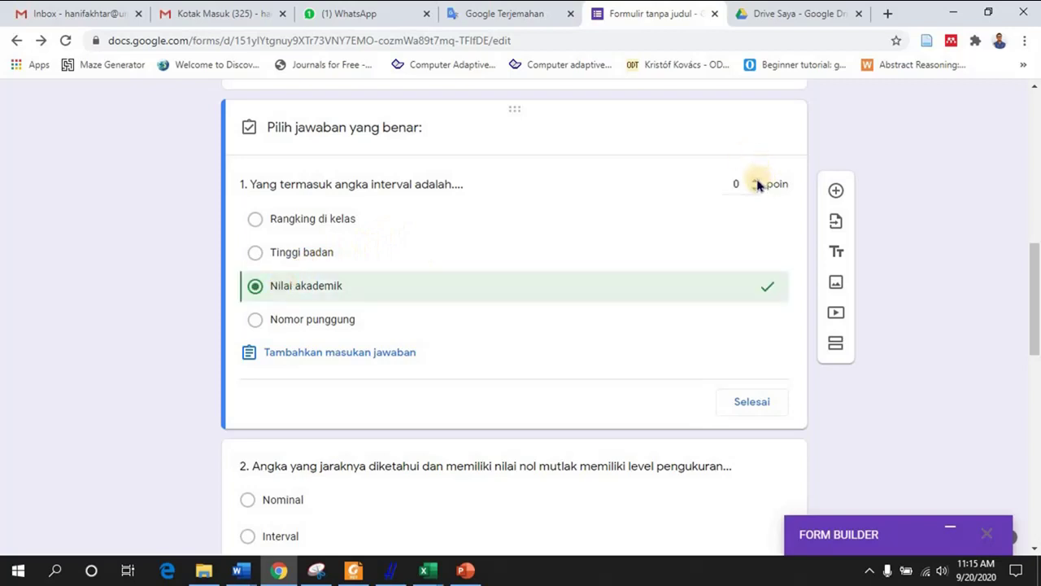
left_click(755, 181)
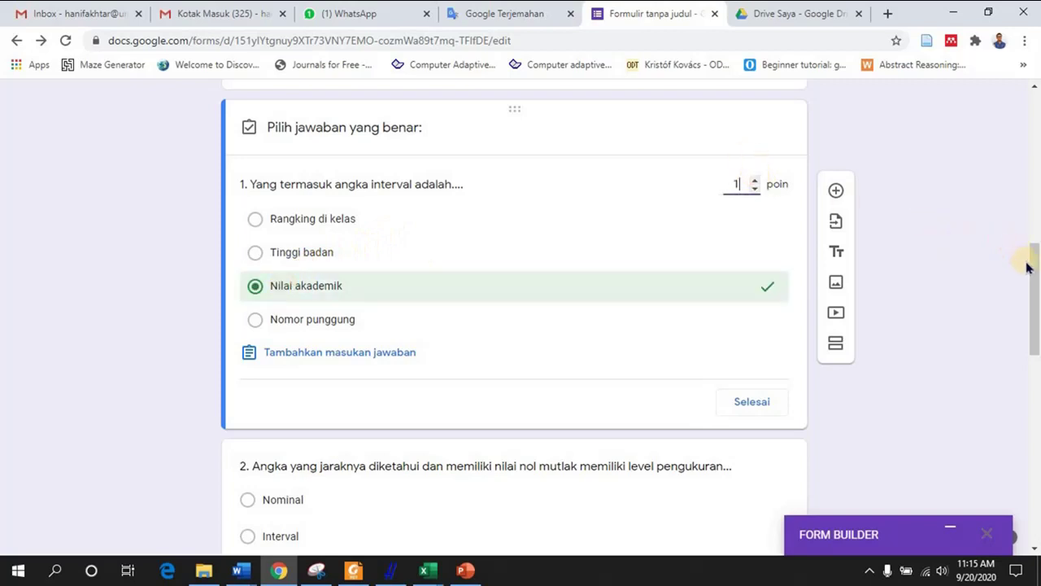
left_click_drag(1036, 273, 1035, 314)
left_click(766, 205)
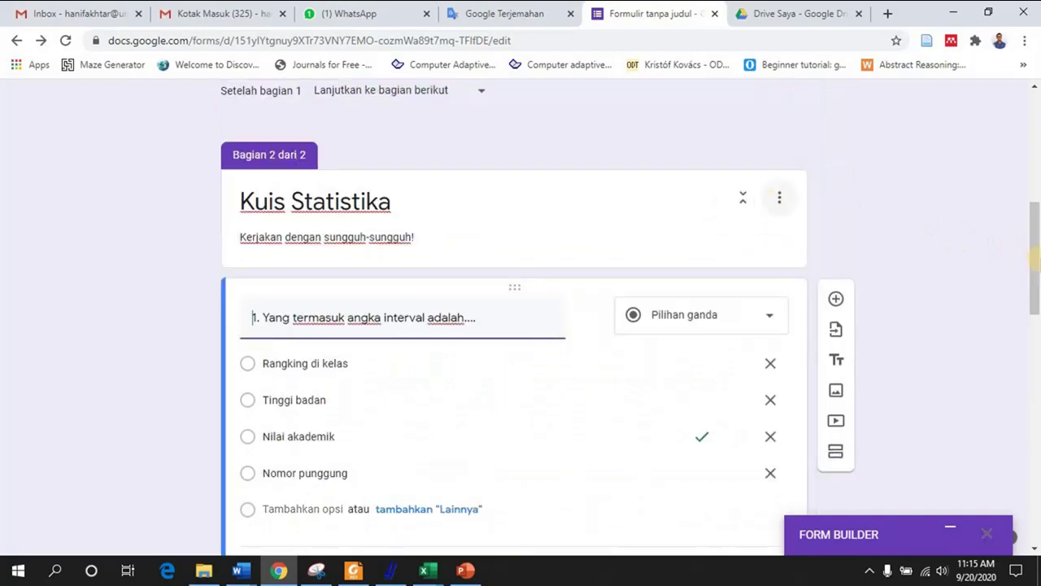
Mark "Rasio" as the correct answer to question 2 and assign it 1 point
left_click_drag(1038, 257, 1038, 361)
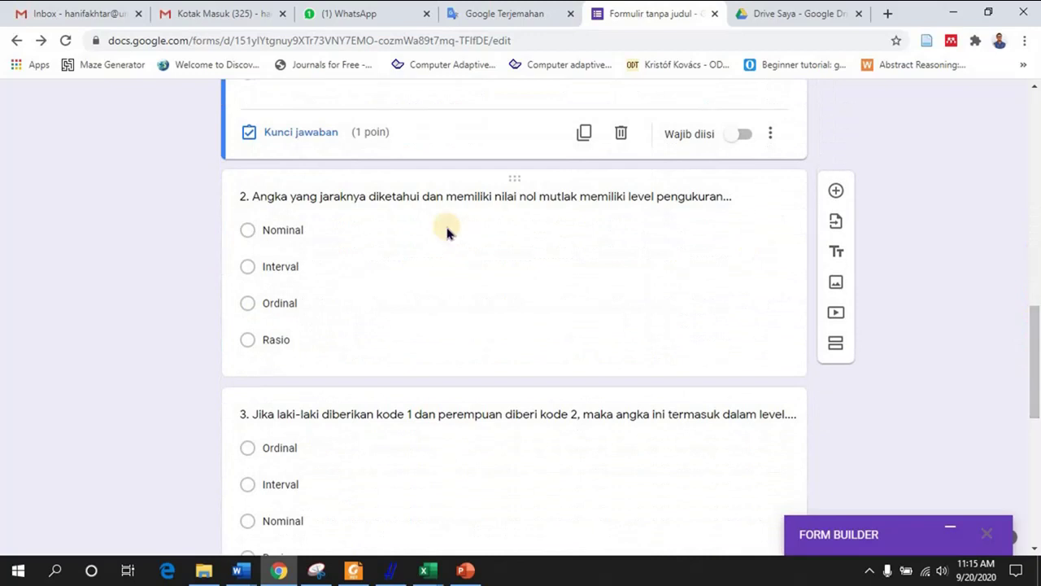
left_click(360, 205)
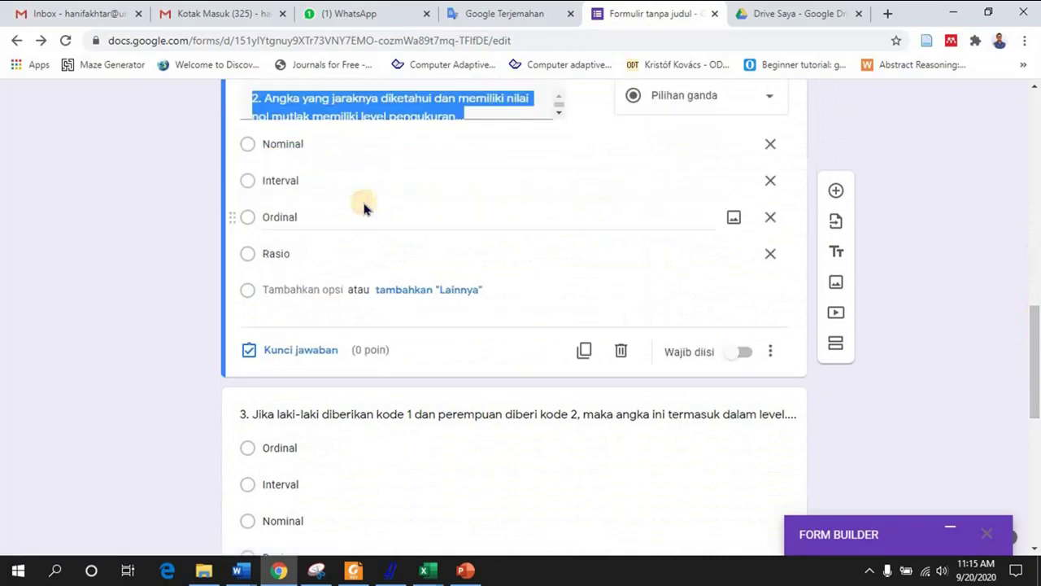
left_click(295, 345)
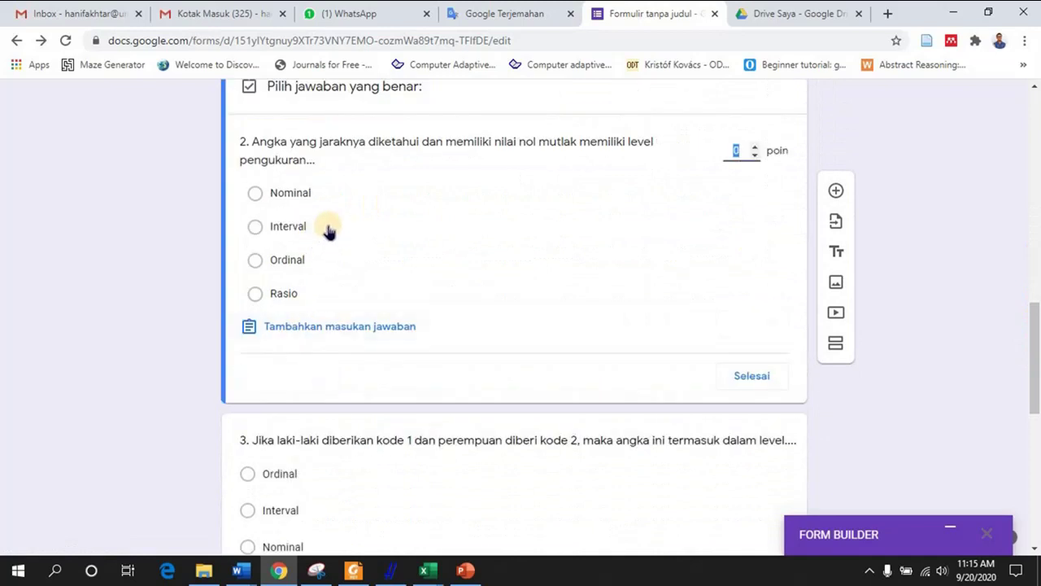
left_click(315, 305)
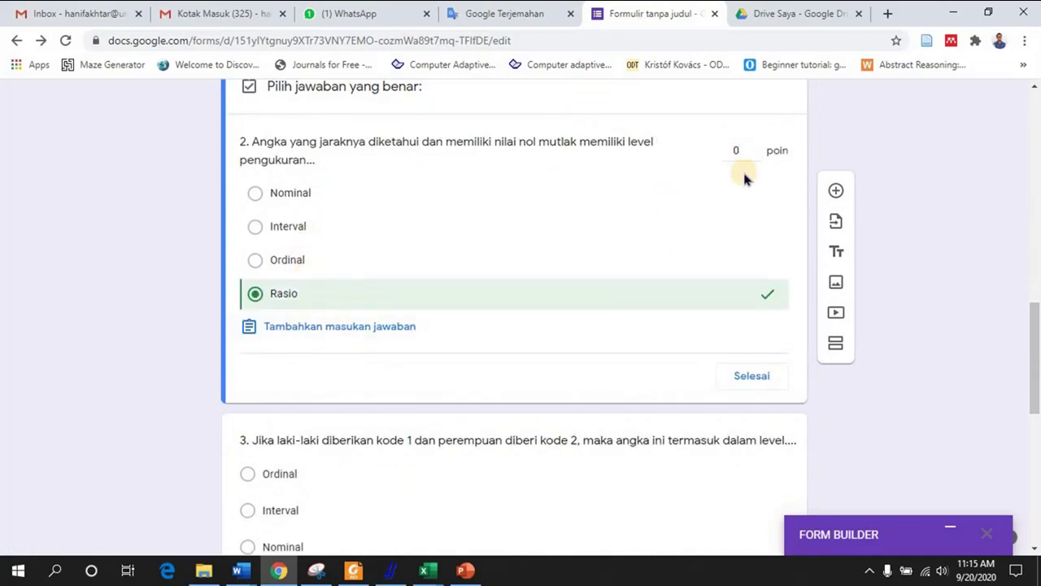
left_click(755, 146)
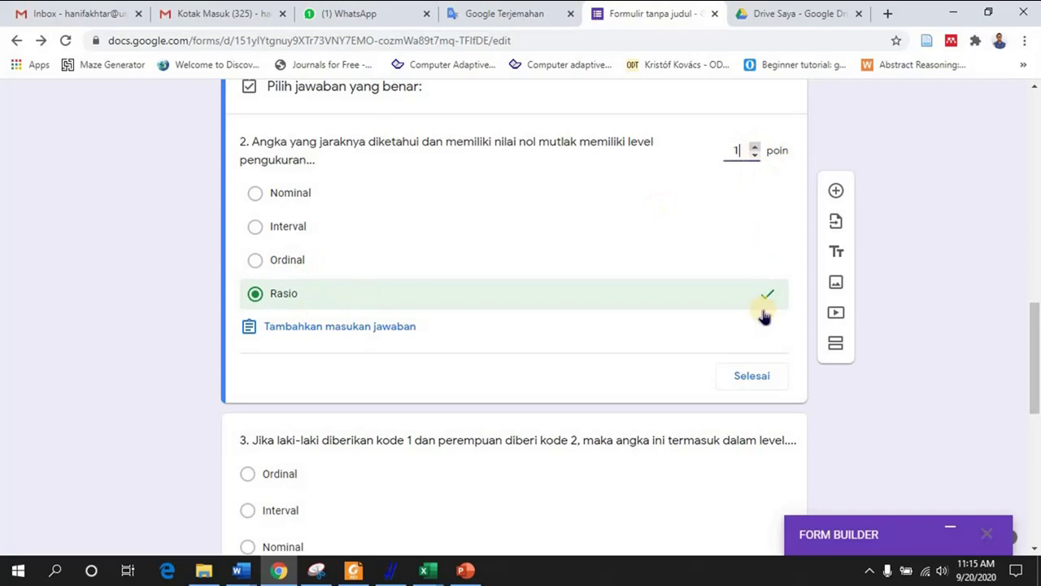
left_click(752, 375)
Mark "Nominal" as the correct answer to question 3 and assign it 1 point
scroll(1037, 329, "down", 4)
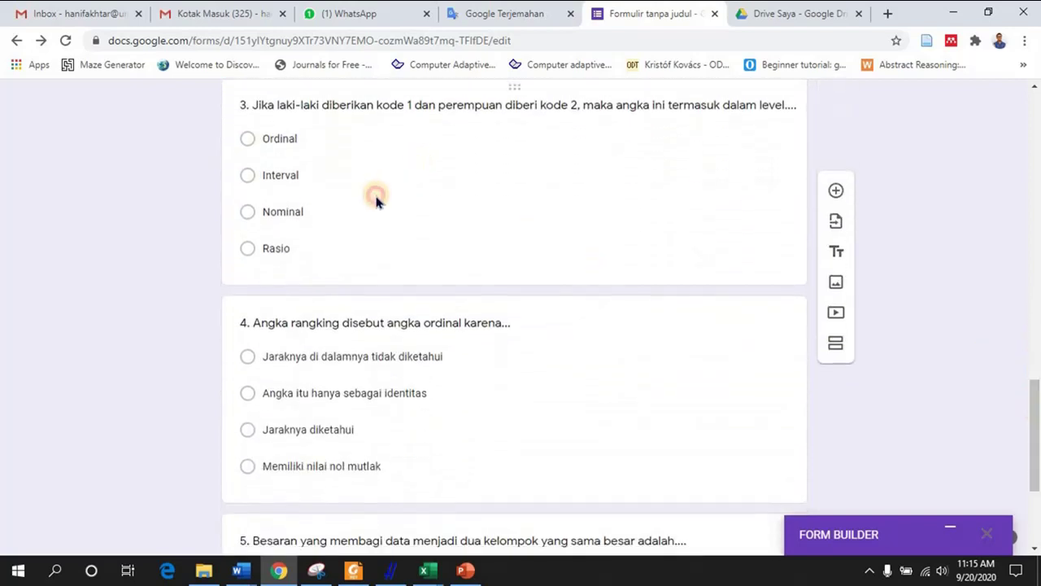
left_click(376, 202)
left_click(304, 353)
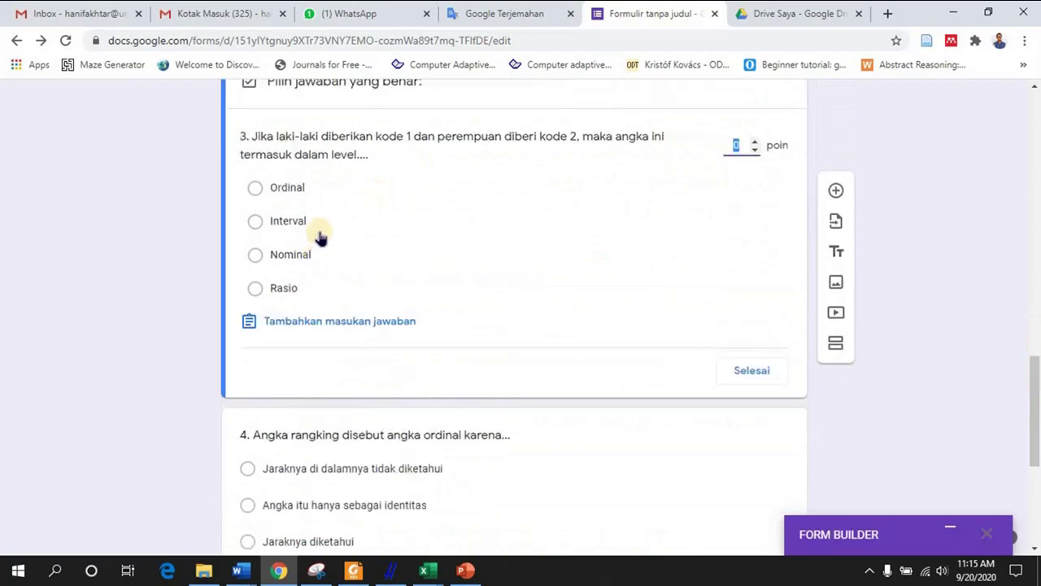
left_click(320, 259)
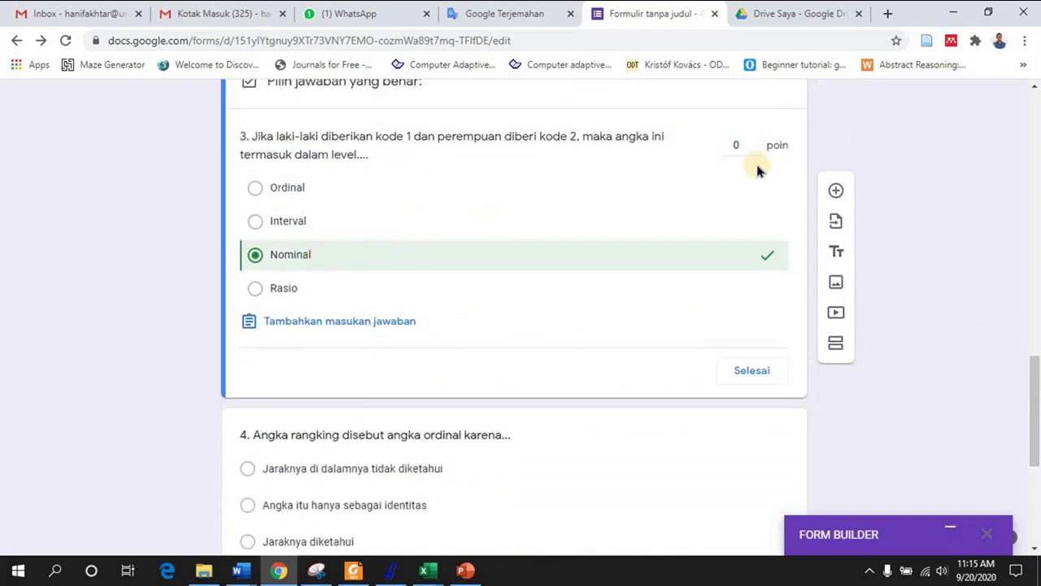
left_click(754, 142)
left_click(750, 370)
Mark "Jaraknya di dalamnya tidak diketahui" as the correct answer to question 4 and assign it 1 point
left_click_drag(1034, 392, 1035, 455)
left_click(417, 255)
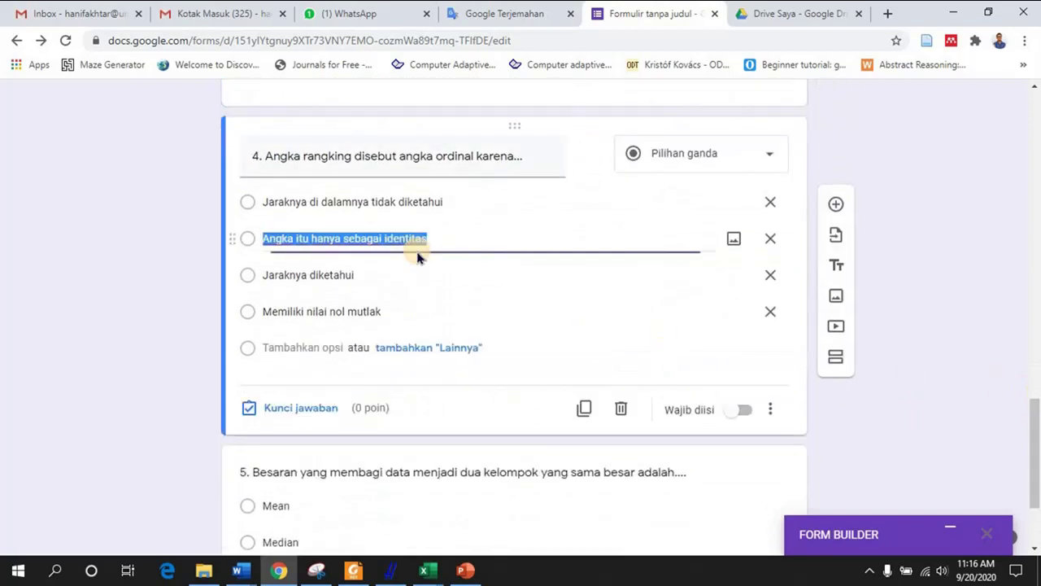
left_click(298, 409)
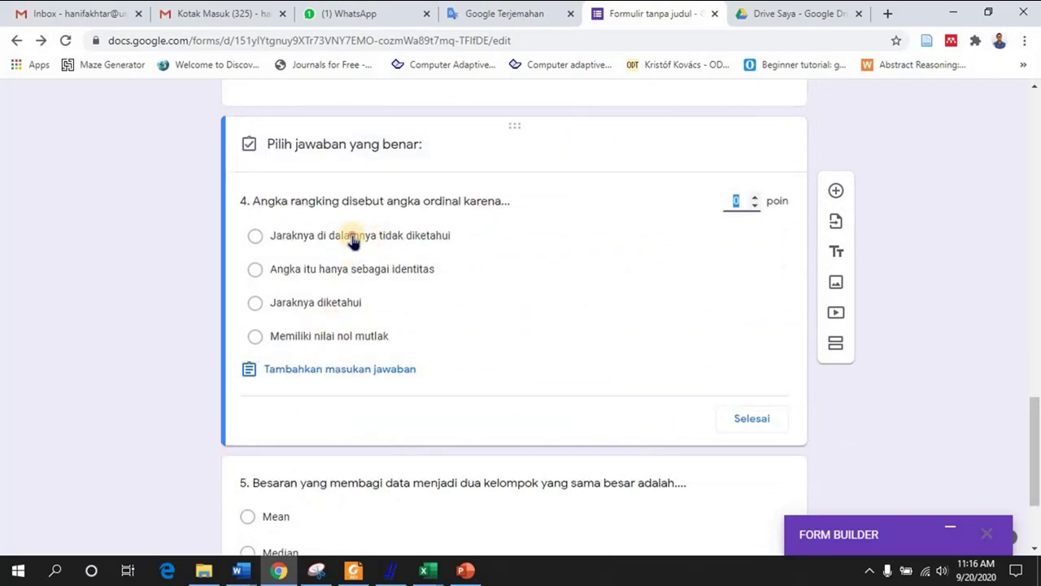
left_click(352, 237)
left_click(754, 199)
left_click(752, 419)
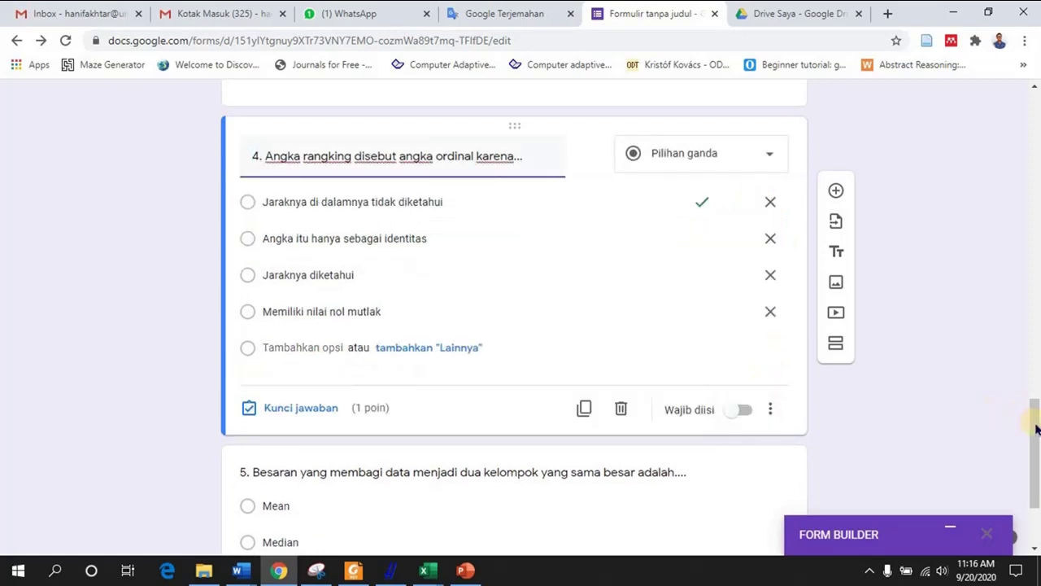
Mark "Median" as the correct answer to question 5 and assign it 1 point
scroll(1036, 429, "down", 2)
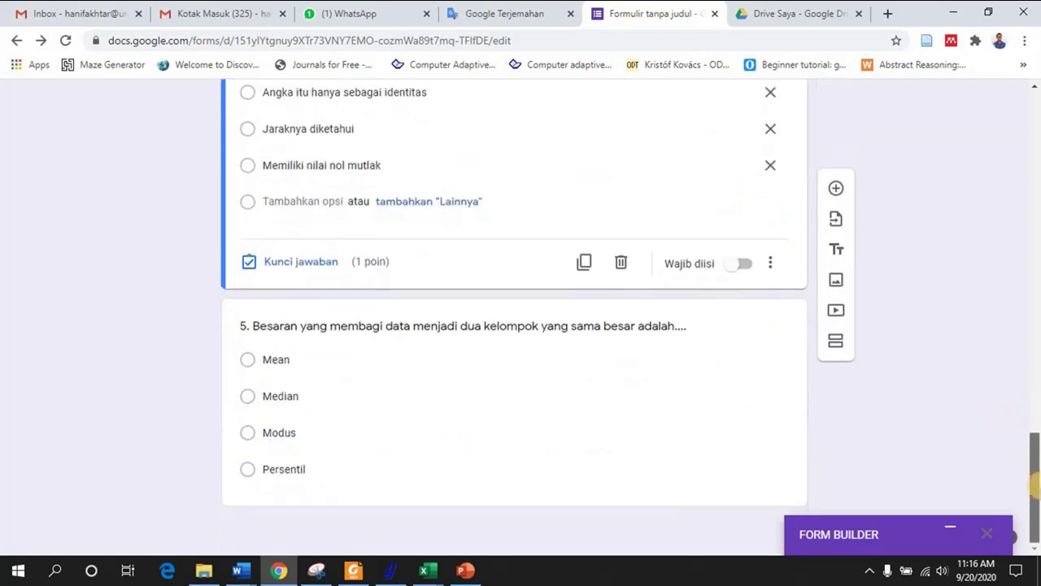
left_click(398, 402)
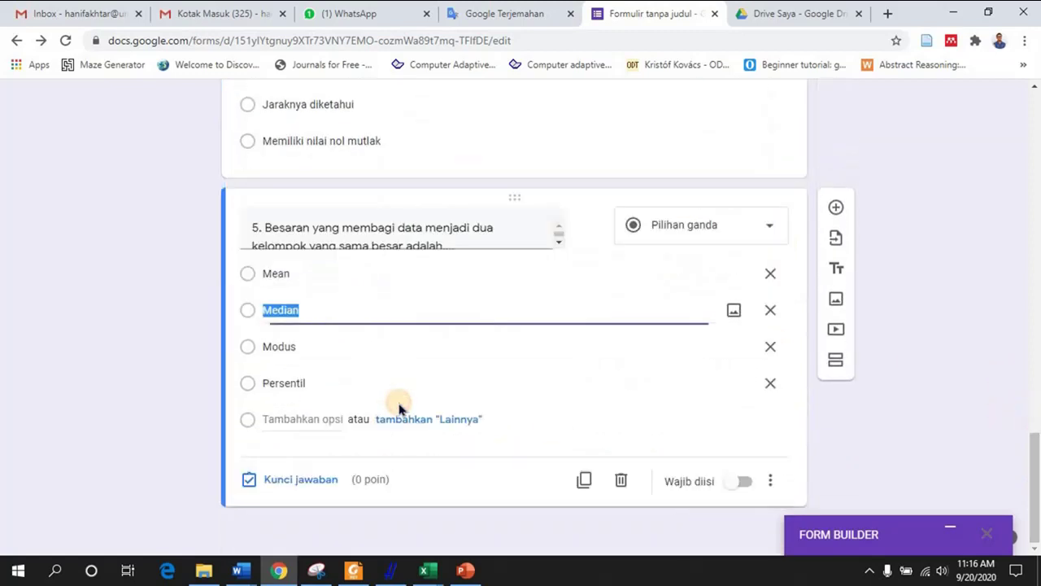
left_click(298, 482)
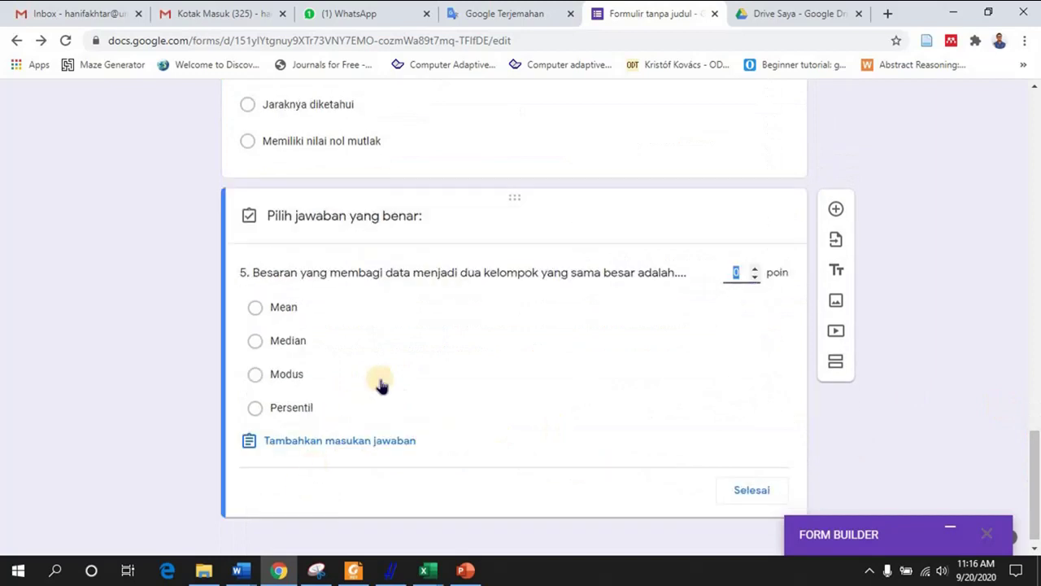
left_click(285, 342)
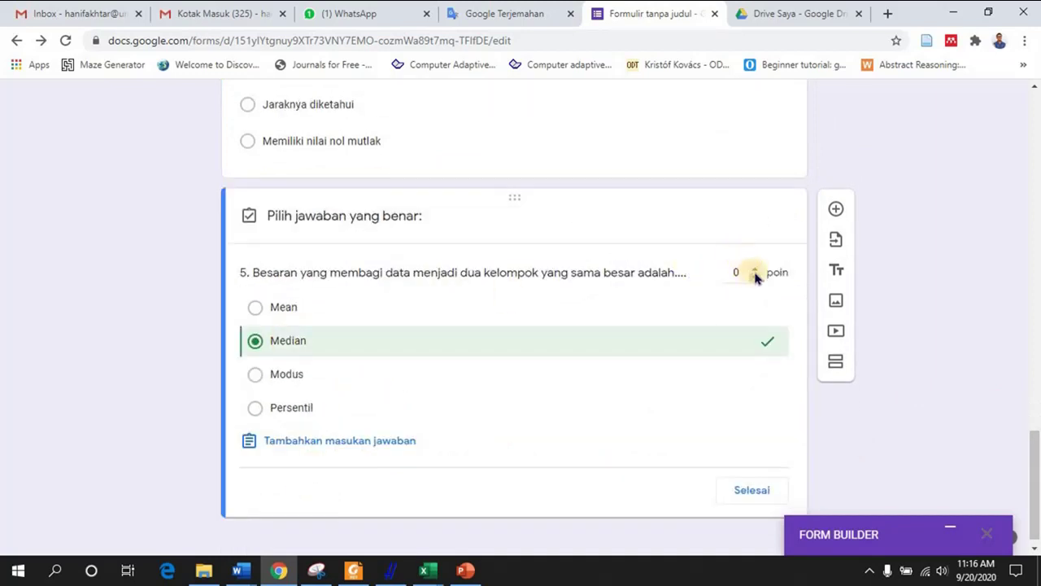
left_click(754, 267)
left_click(761, 491)
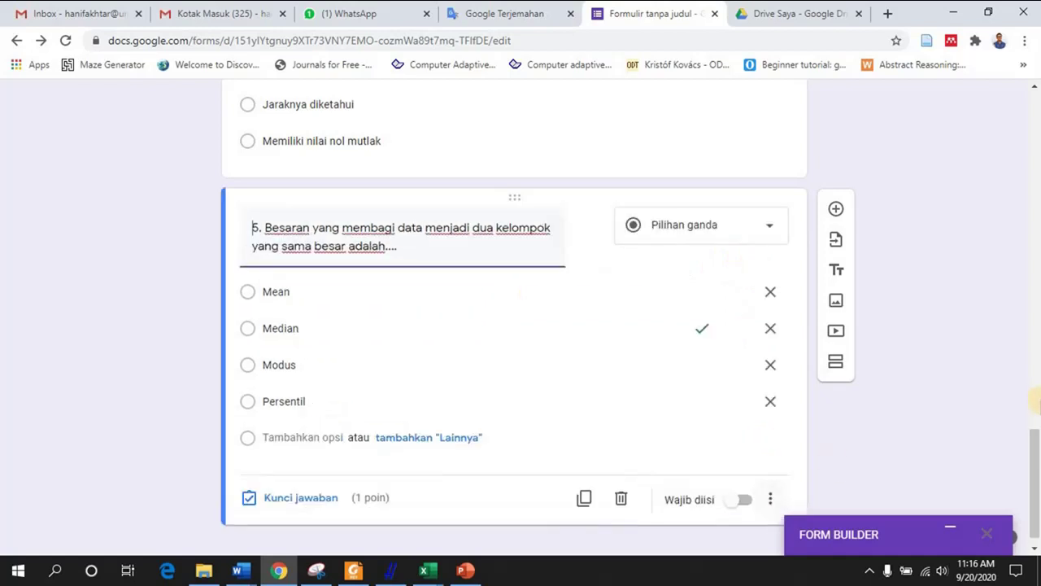
Open the preview of the Kuis Statistika form as respondents see it
left_click_drag(1033, 440, 1029, 273)
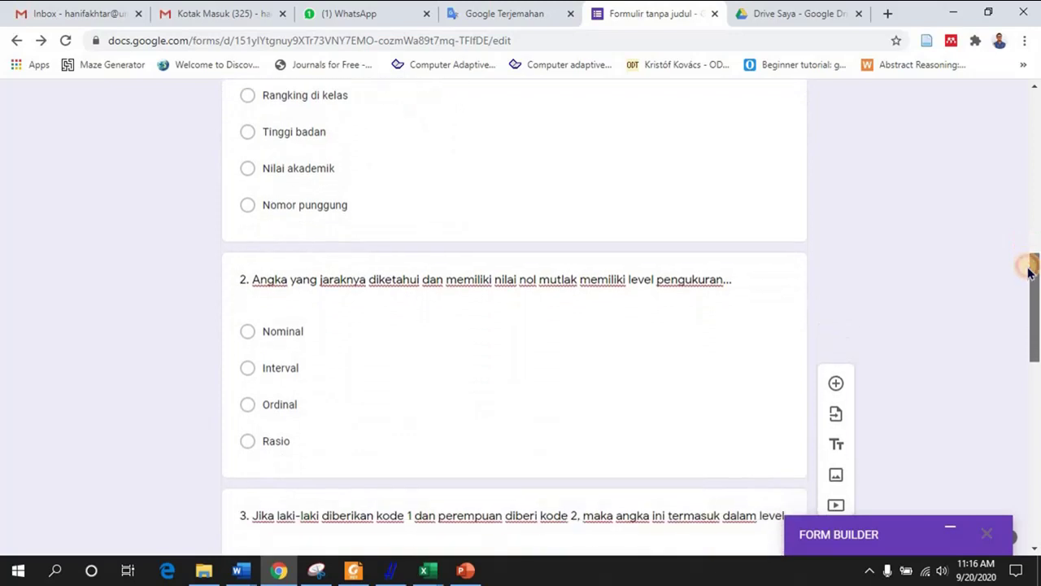
left_click_drag(1032, 278, 1033, 88)
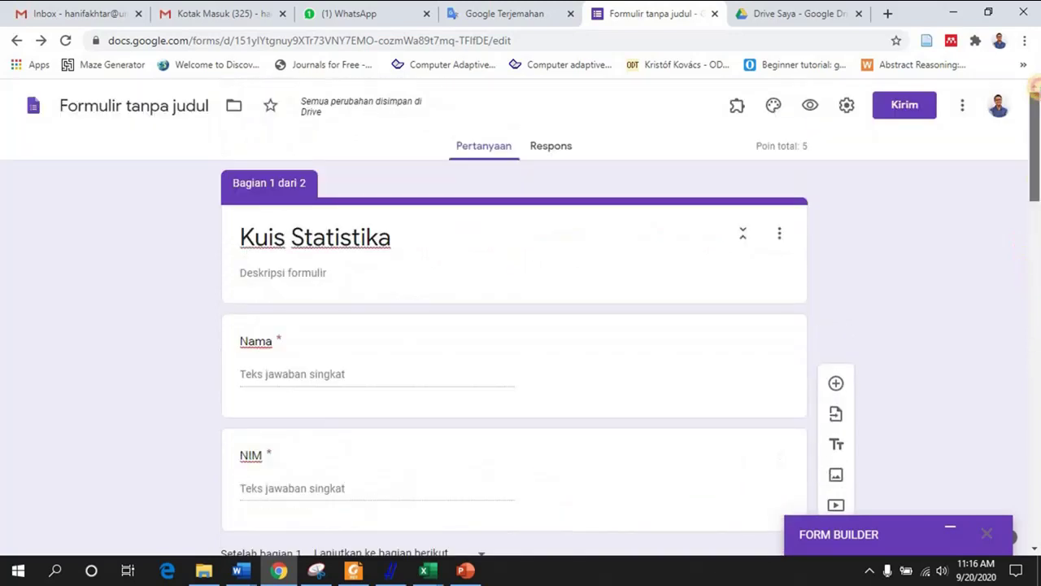
left_click(808, 112)
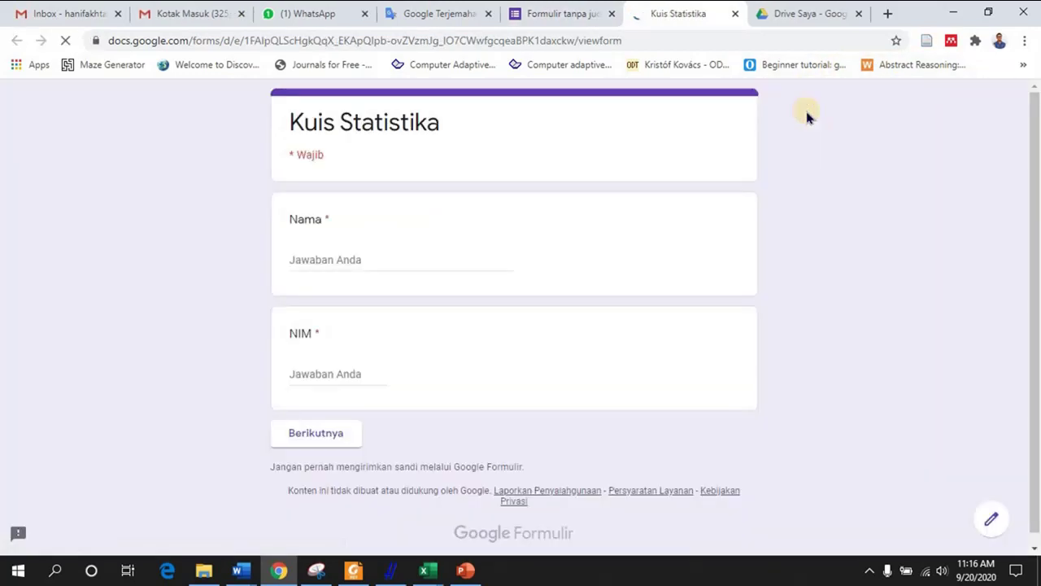
Fill in the required Nama and NIM fields with sample entries and continue to the quiz section
left_click(334, 257)
type("nvadjhasd")
key("Tab")
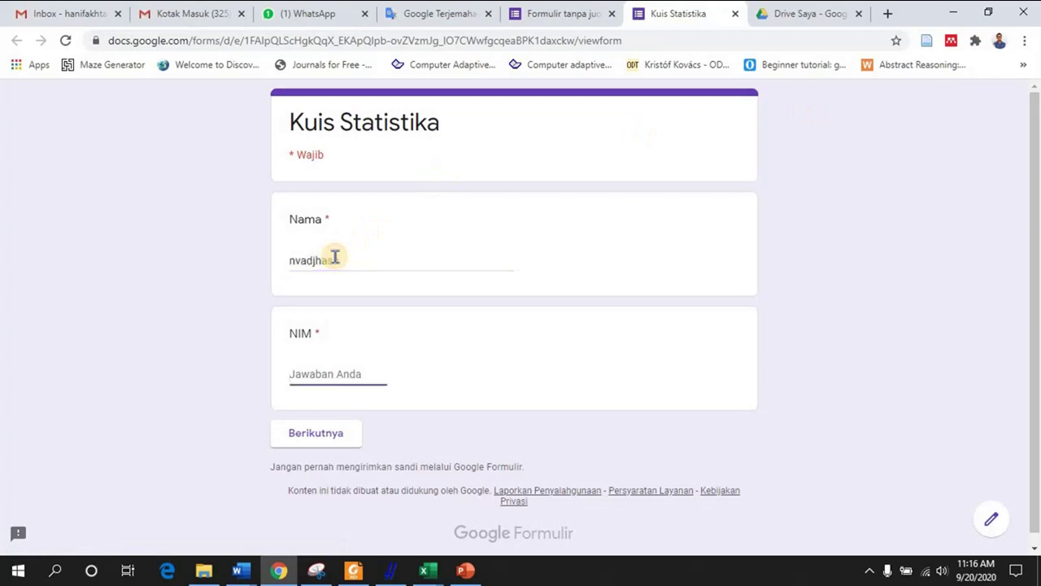
type("hj")
key("BackSpace")
key("BackSpace")
type("23435")
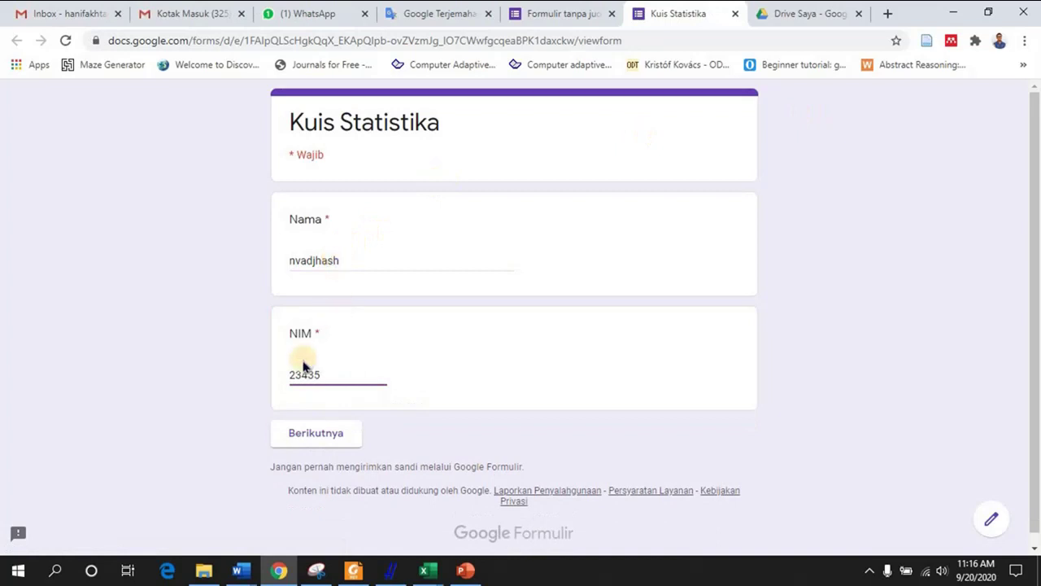
left_click(313, 438)
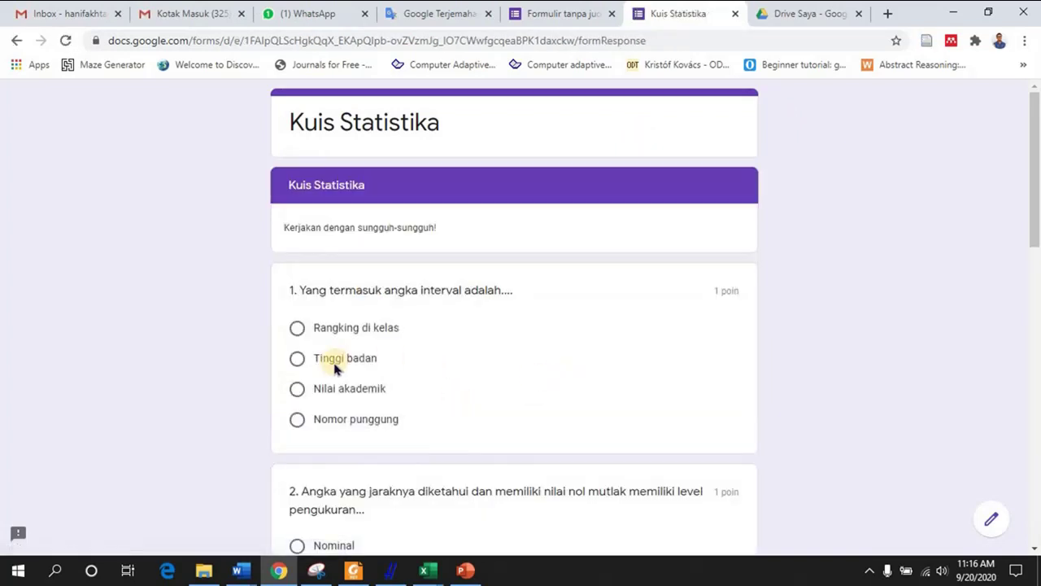
Answer question 1 with "Tinggi badan", question 2 with "Rasio" and question 3 with "Ordinal"
left_click(330, 362)
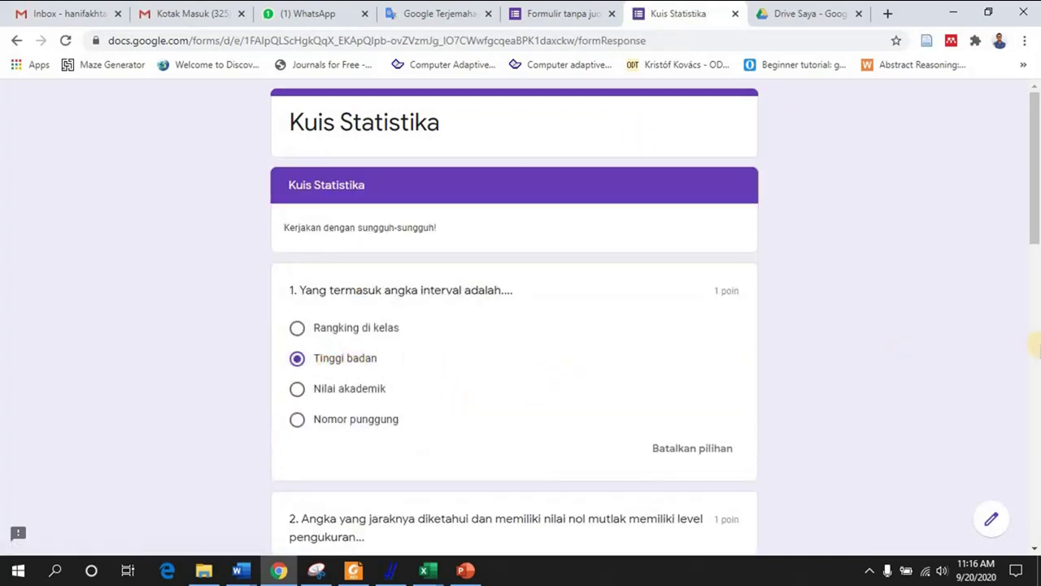
scroll(823, 290, "down", 5)
left_click(307, 153)
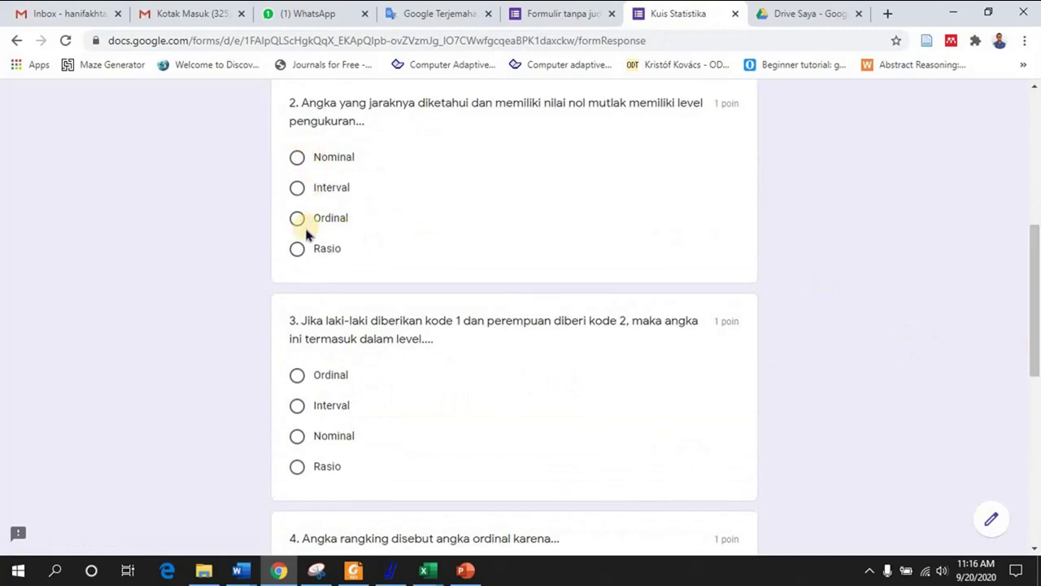
left_click(299, 249)
left_click(307, 411)
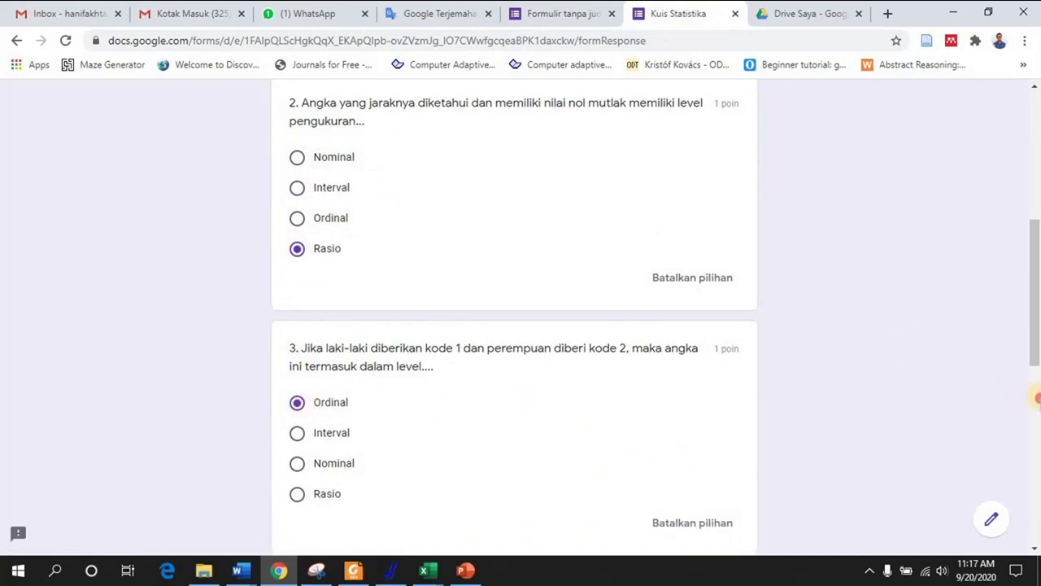
Answer question 4 with "Memiliki nilai nol mutlak" and question 5 with "Mean", and submit the quiz
scroll(813, 325, "down", 5)
left_click(339, 304)
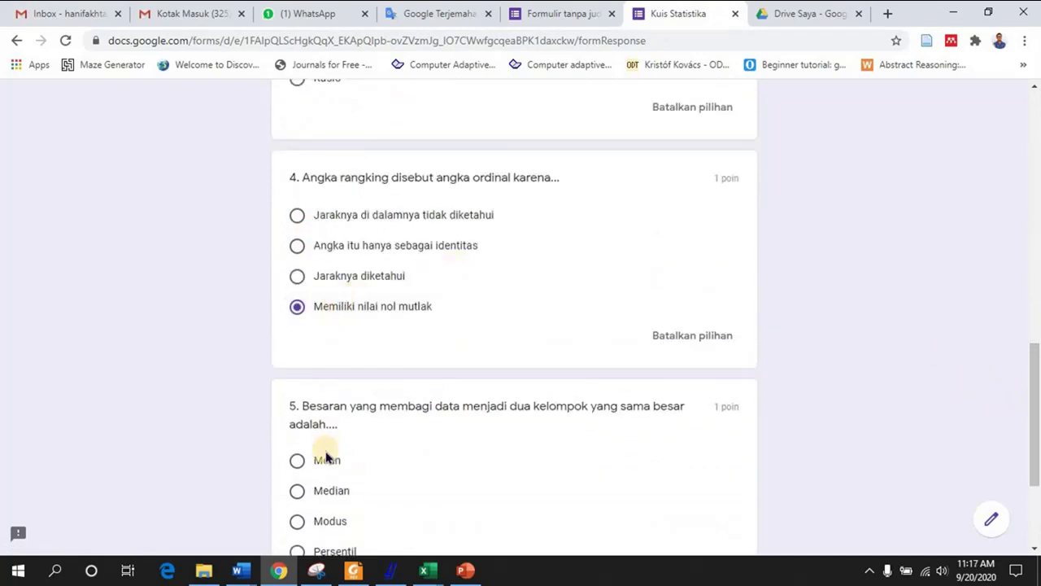
left_click(341, 460)
scroll(485, 370, "down", 3)
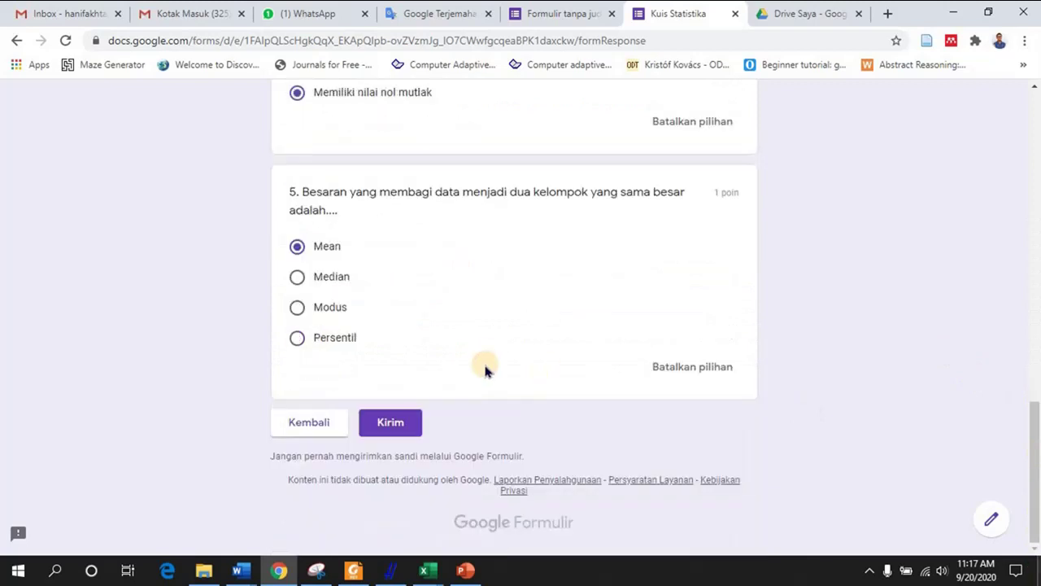
left_click(390, 422)
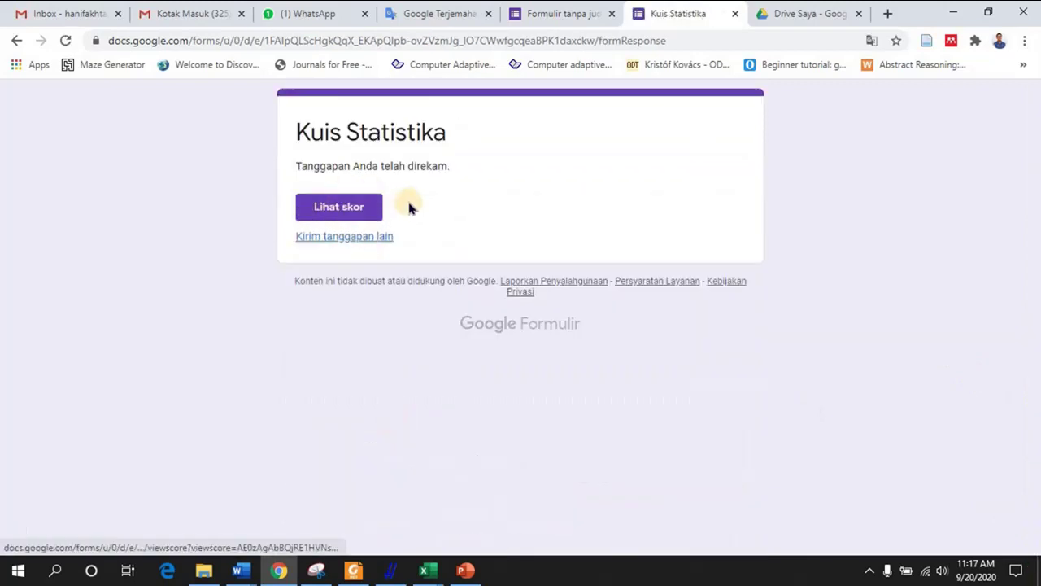
View the score of the submitted Kuis Statistika response and close the score page
left_click(340, 207)
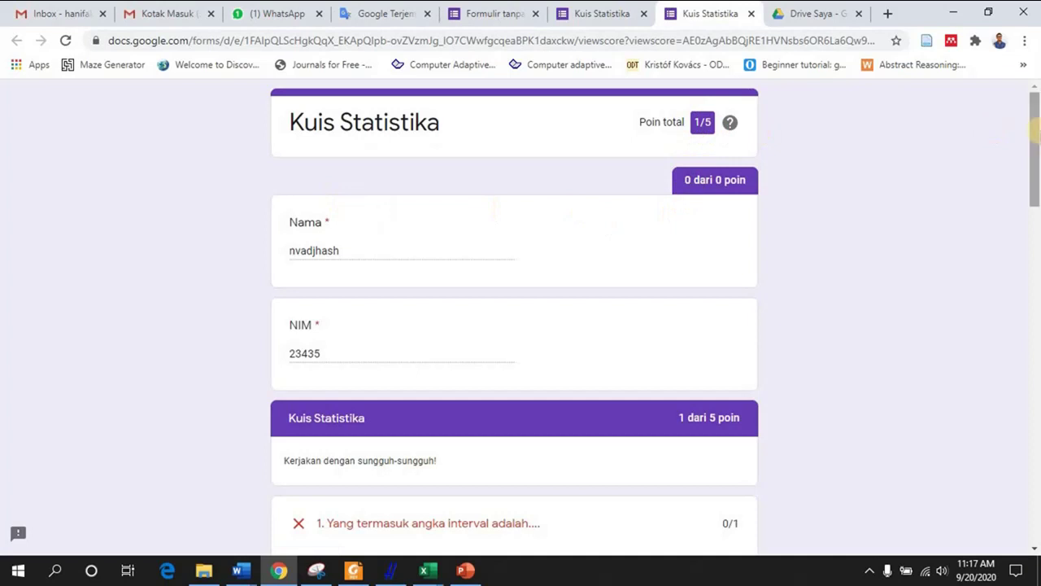
left_click_drag(1035, 131, 1025, 102)
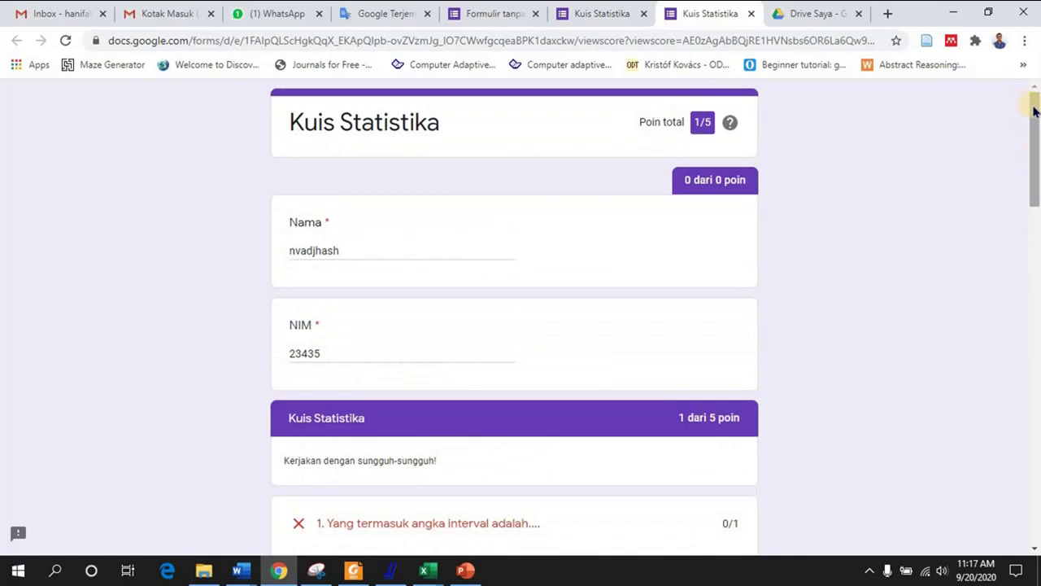
left_click(751, 14)
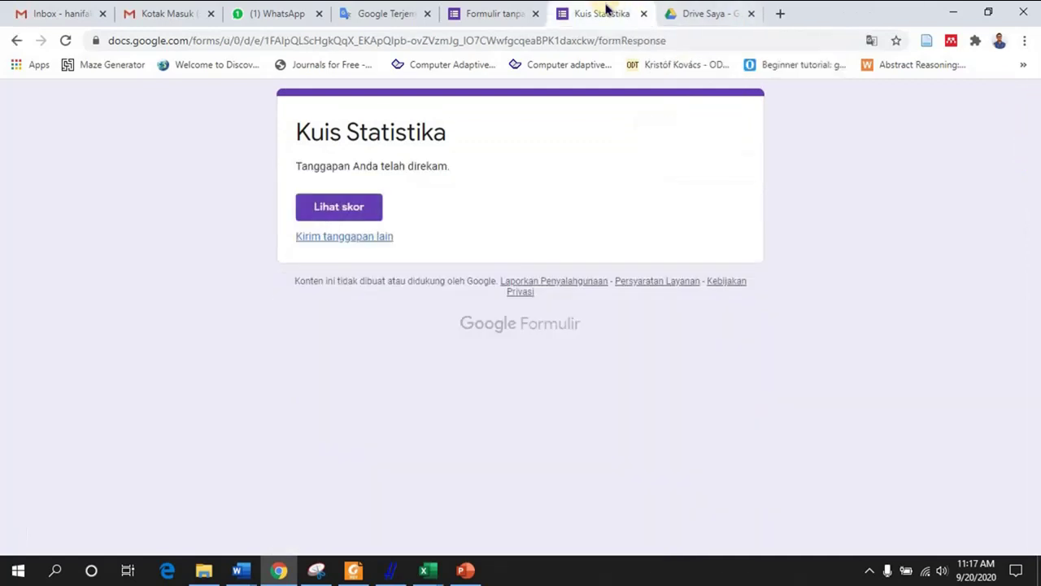
Return to the form editor, examine the link and email options for sending the form, and cancel without sending
left_click(480, 16)
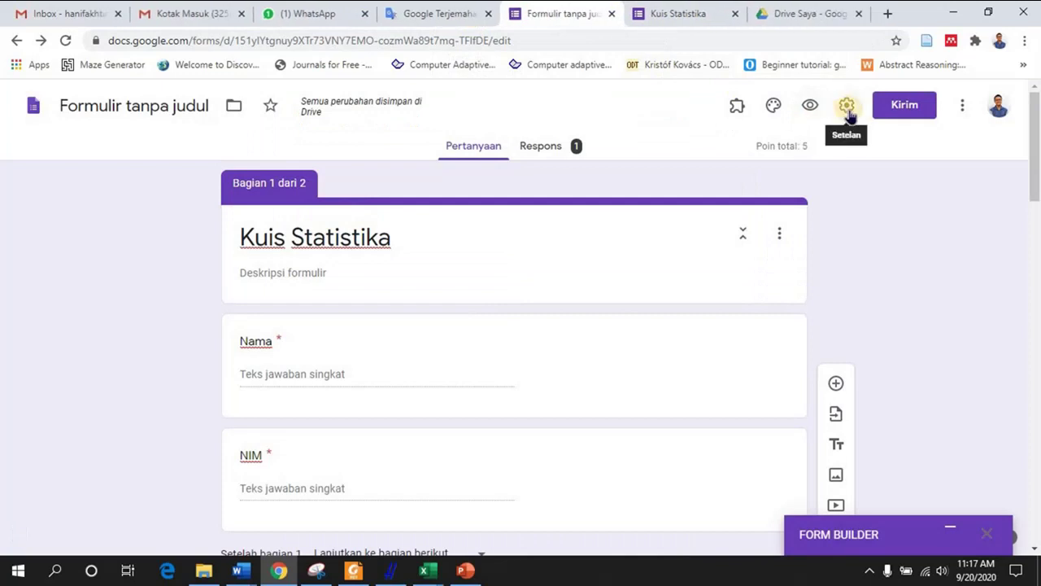
left_click(911, 107)
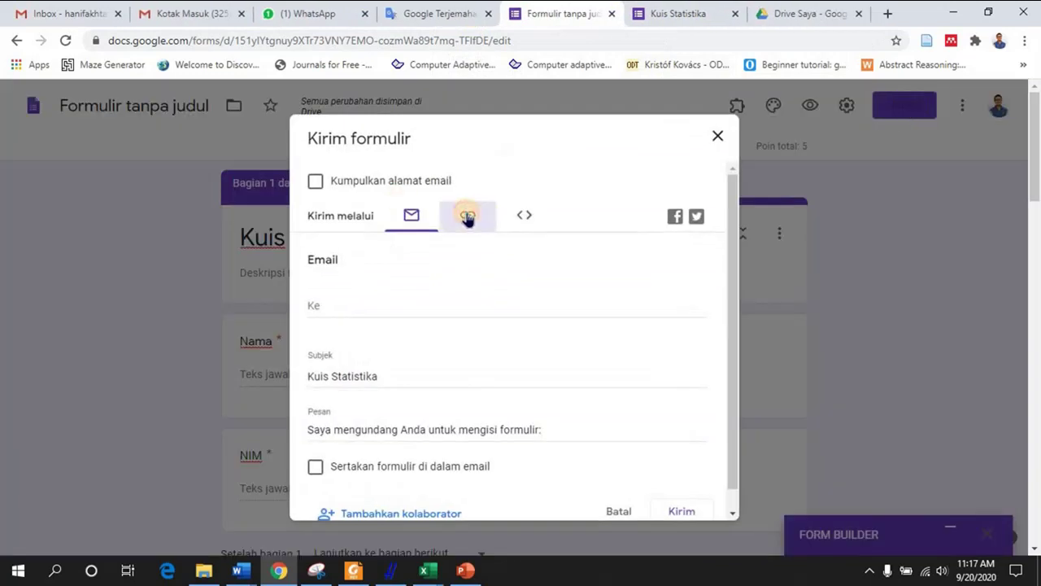
left_click(468, 216)
left_click(401, 291)
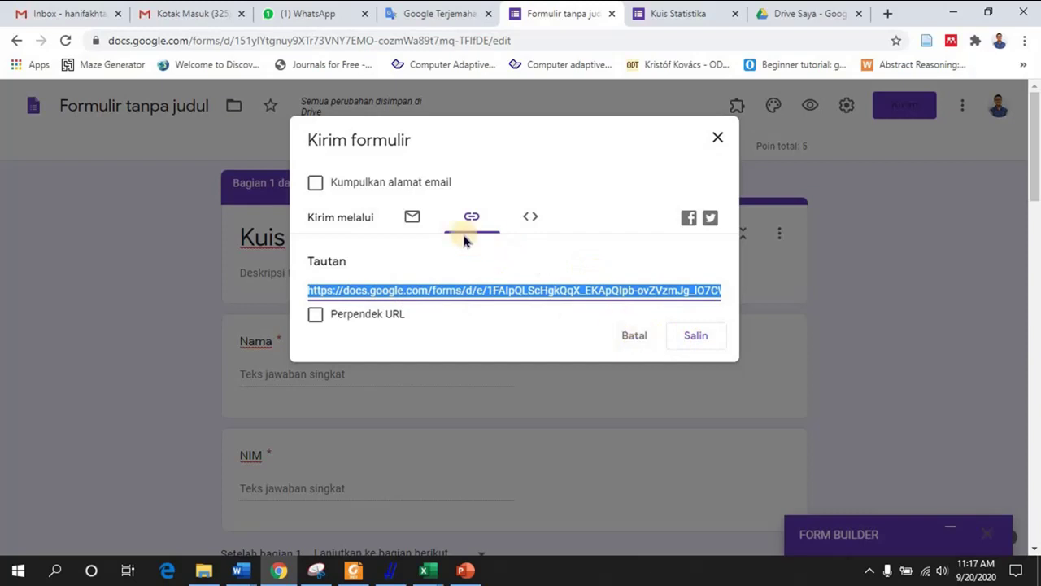
left_click(414, 217)
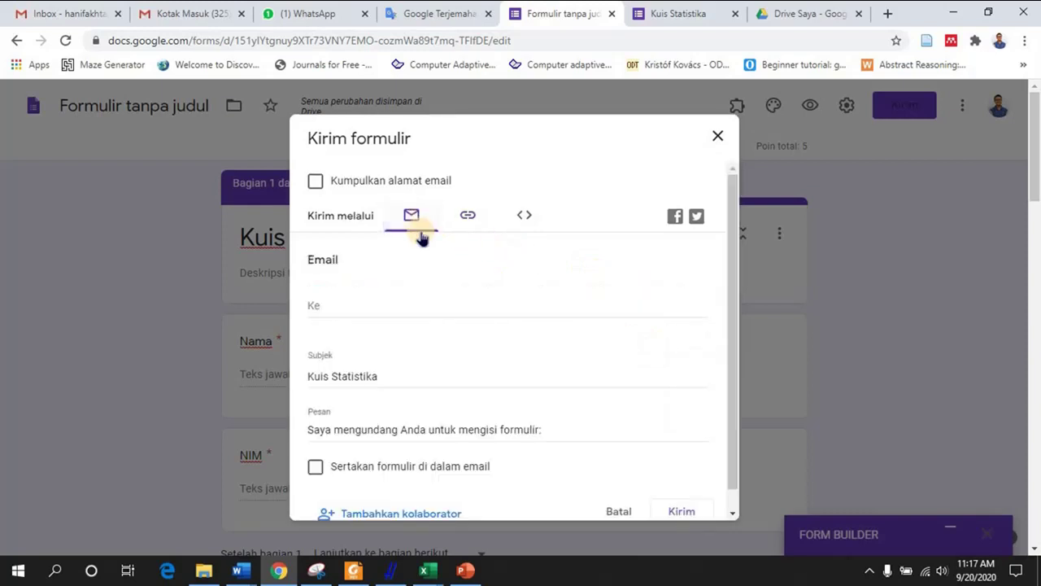
left_click(339, 309)
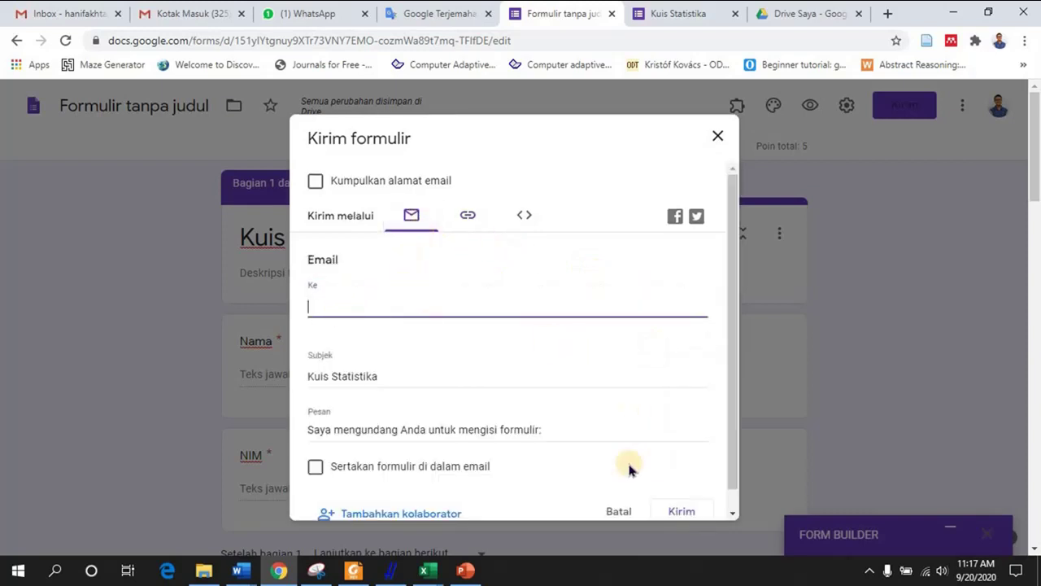
left_click(620, 508)
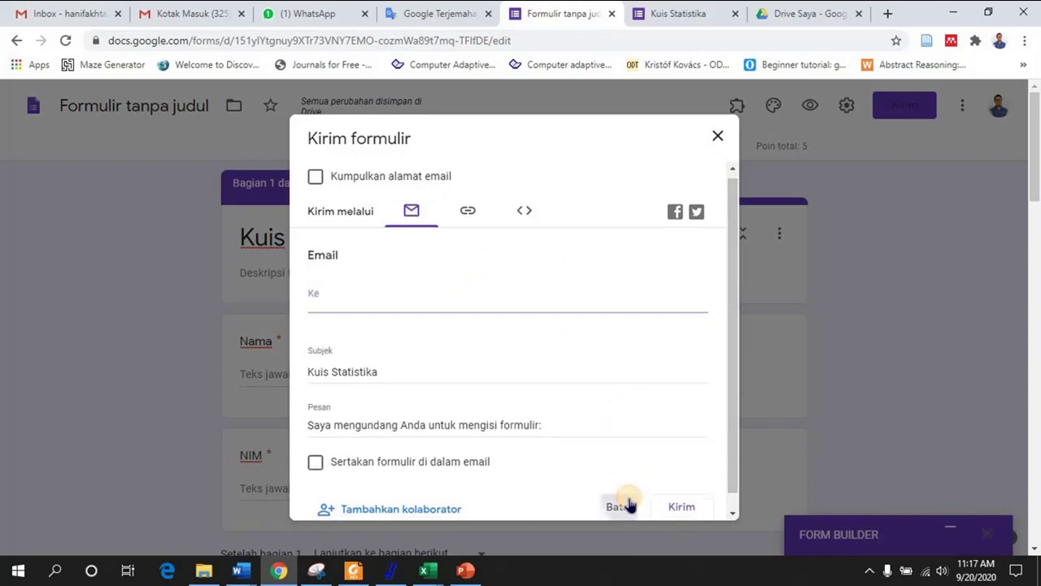